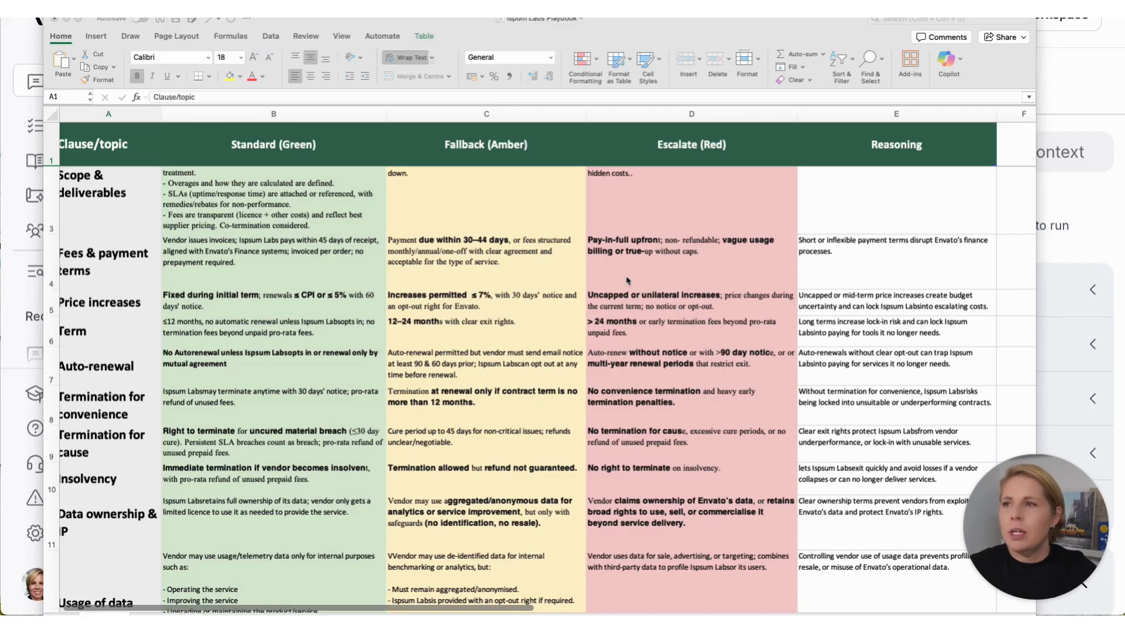
- Examine the playbook's clause topics and their Standard (Green), Fallback (Amber), Escalate (Red) and Reasoning columns, from Scope & deliverables through Marketing/logo use
{"action": "scroll", "coordinate": [409, 334], "scroll_direction": "up", "scroll_amount": 3}
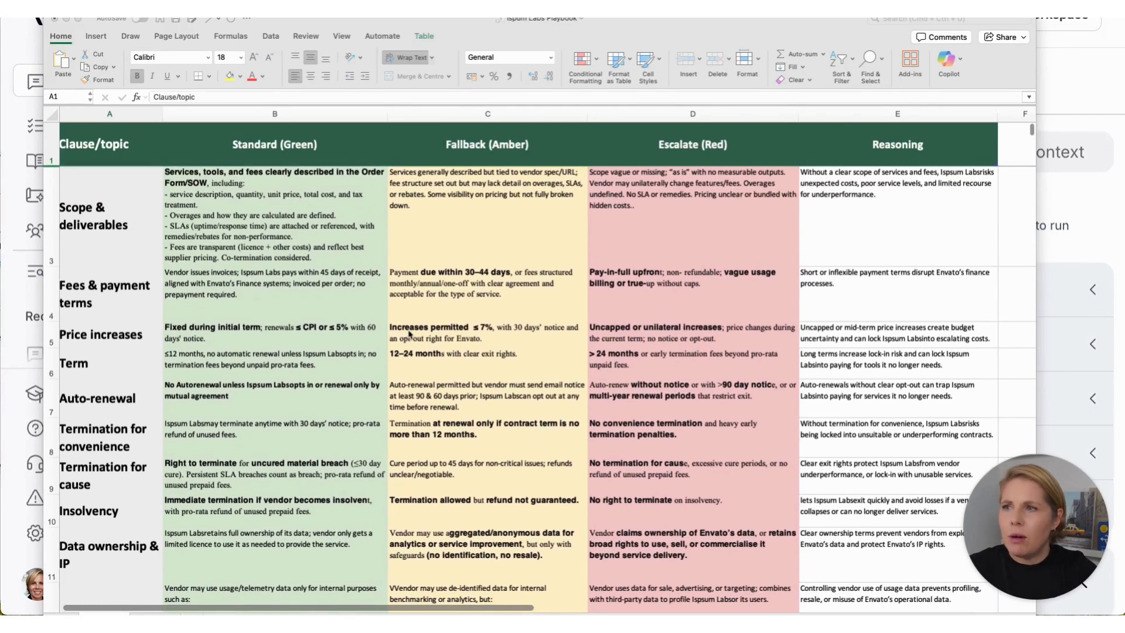
{"action": "scroll", "coordinate": [409, 334], "scroll_direction": "down", "scroll_amount": 3}
{"action": "scroll", "coordinate": [409, 334], "scroll_direction": "down", "scroll_amount": 1}
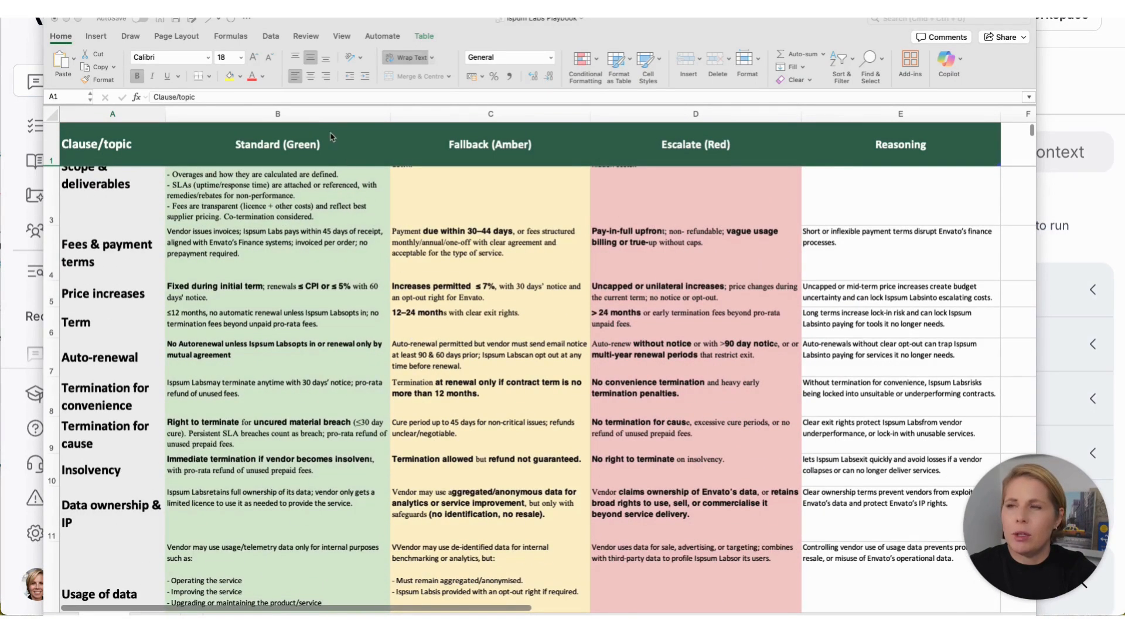
{"action": "scroll", "coordinate": [276, 214], "scroll_direction": "up", "scroll_amount": 3}
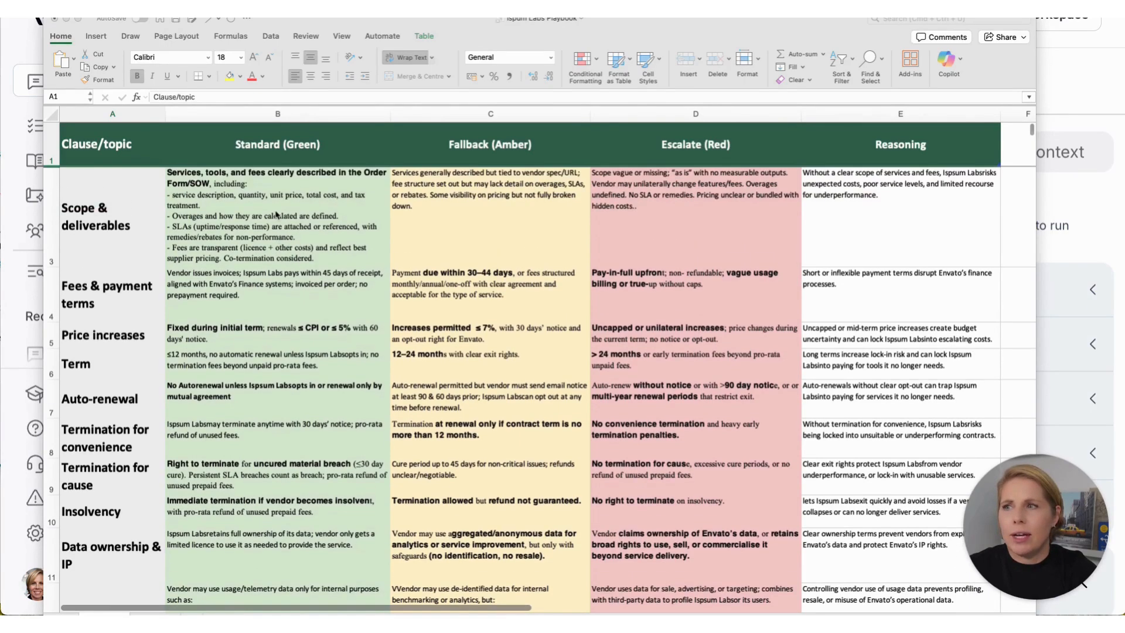
{"action": "scroll", "coordinate": [276, 215], "scroll_direction": "down", "scroll_amount": 10}
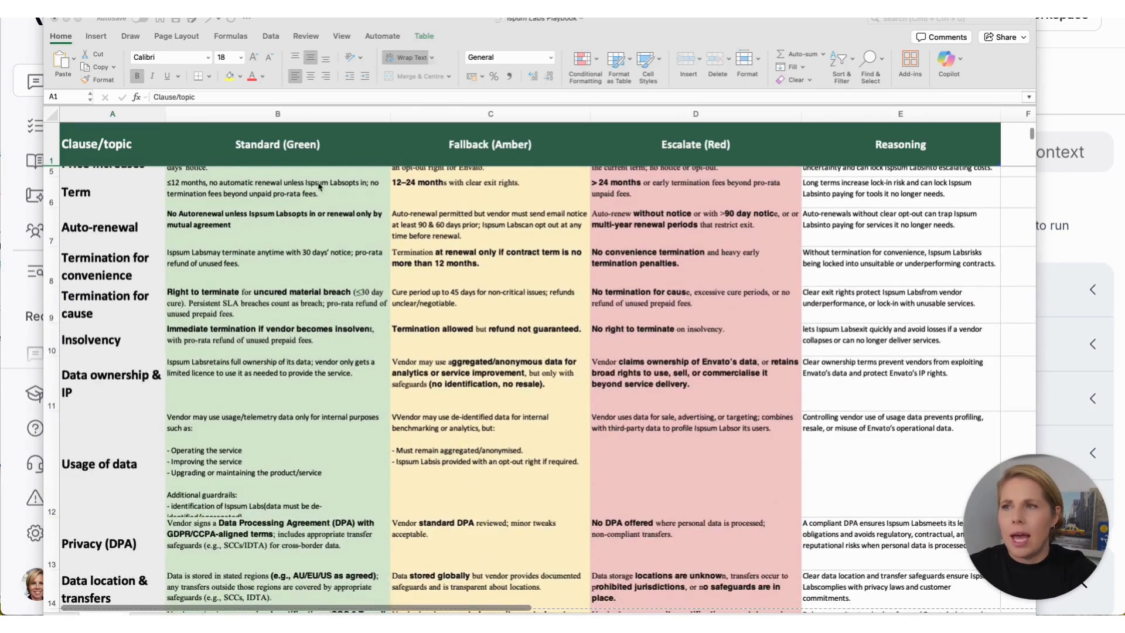
{"action": "scroll", "coordinate": [131, 311], "scroll_direction": "down", "scroll_amount": 20}
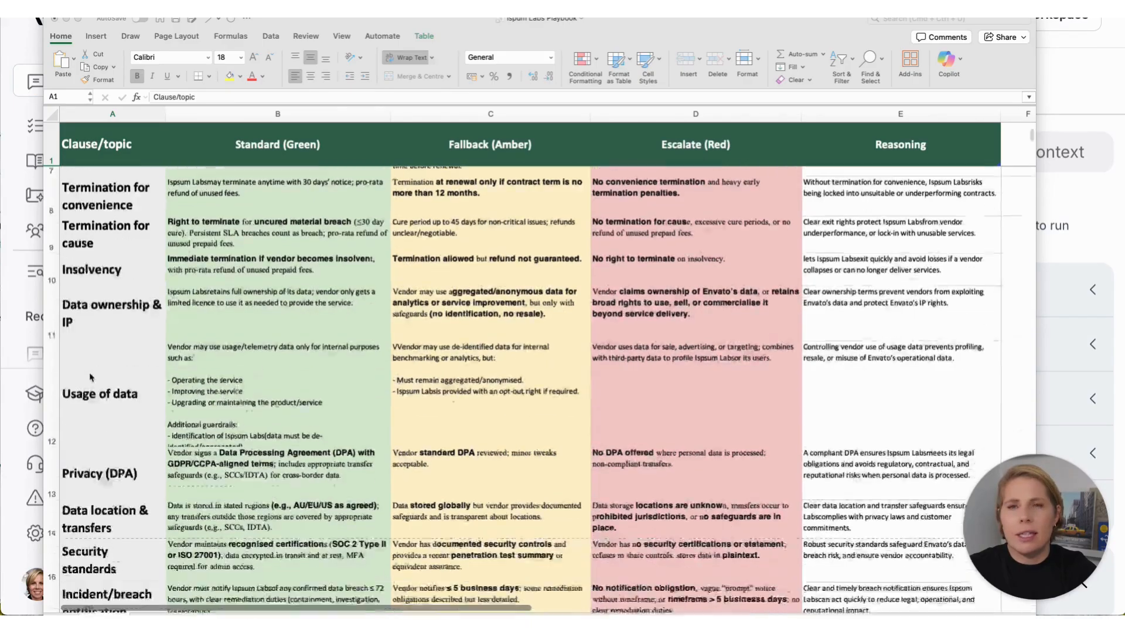
{"action": "scroll", "coordinate": [91, 377], "scroll_direction": "down", "scroll_amount": 5}
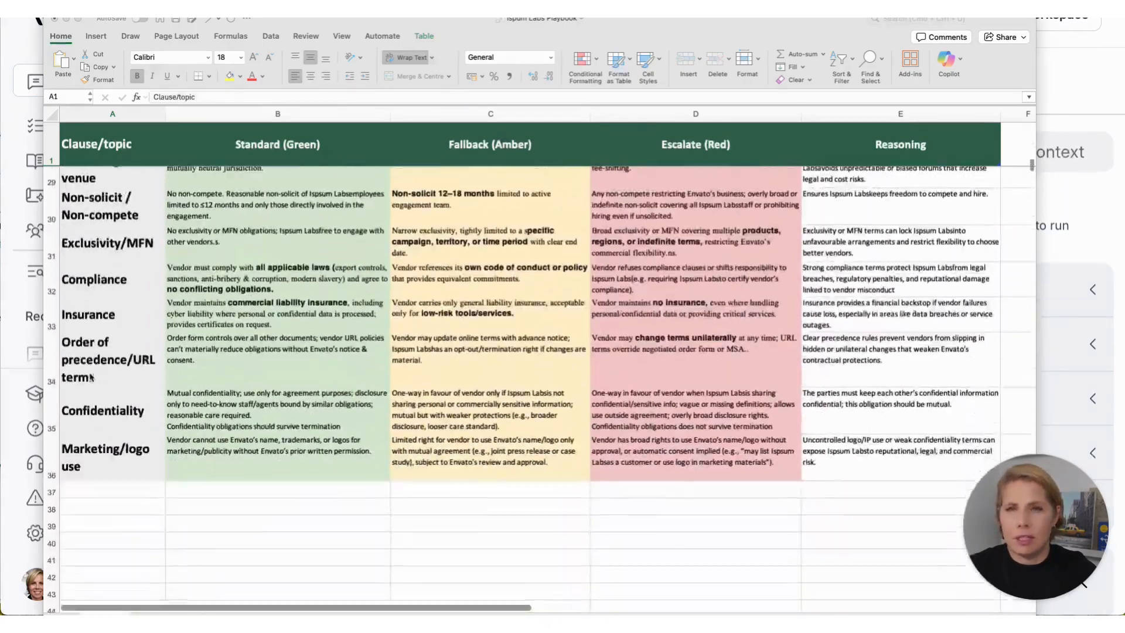
{"action": "scroll", "coordinate": [808, 273], "scroll_direction": "up", "scroll_amount": 20}
{"action": "scroll", "coordinate": [808, 274], "scroll_direction": "down", "scroll_amount": 2}
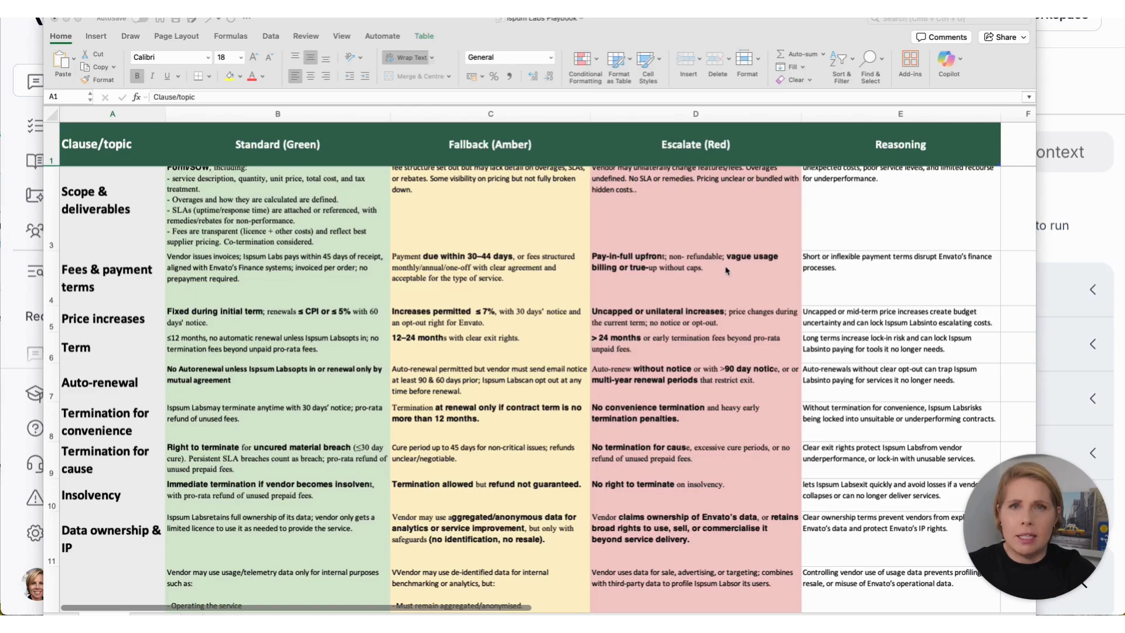
{"action": "scroll", "coordinate": [733, 295], "scroll_direction": "up", "scroll_amount": 1}
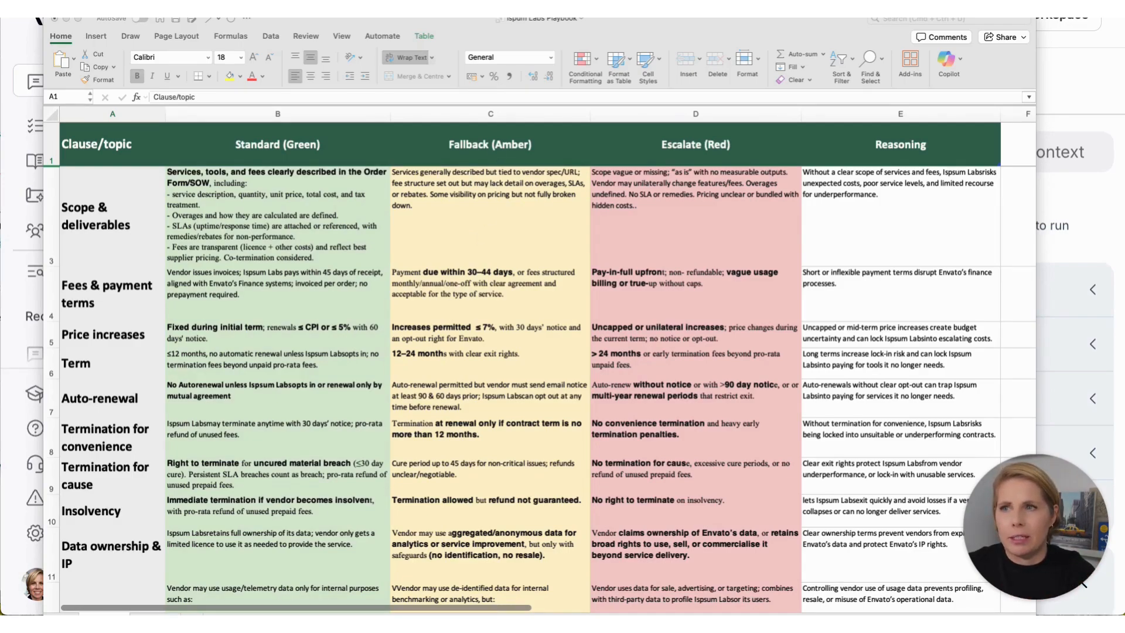
- Switch to Wordsmith, attach Ispum Labs Playbook.xlsx and AI for Dogs SaaS Agreement.docx to the new chat, and collapse the document preview
{"action": "key", "text": "super+Tab"}
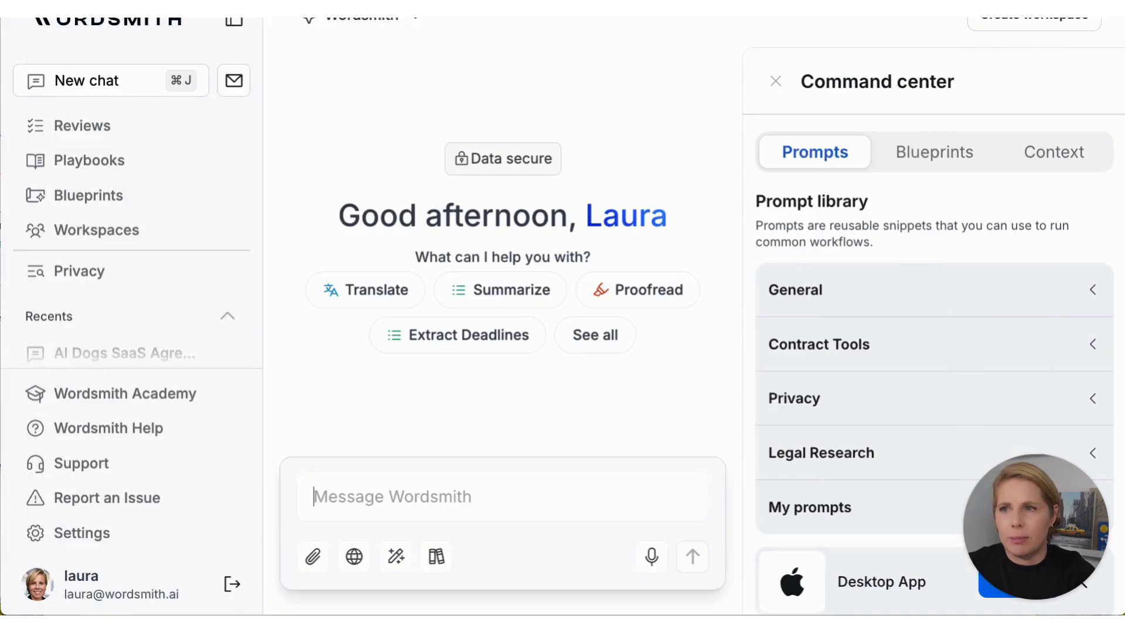
{"action": "left_click", "coordinate": [234, 21]}
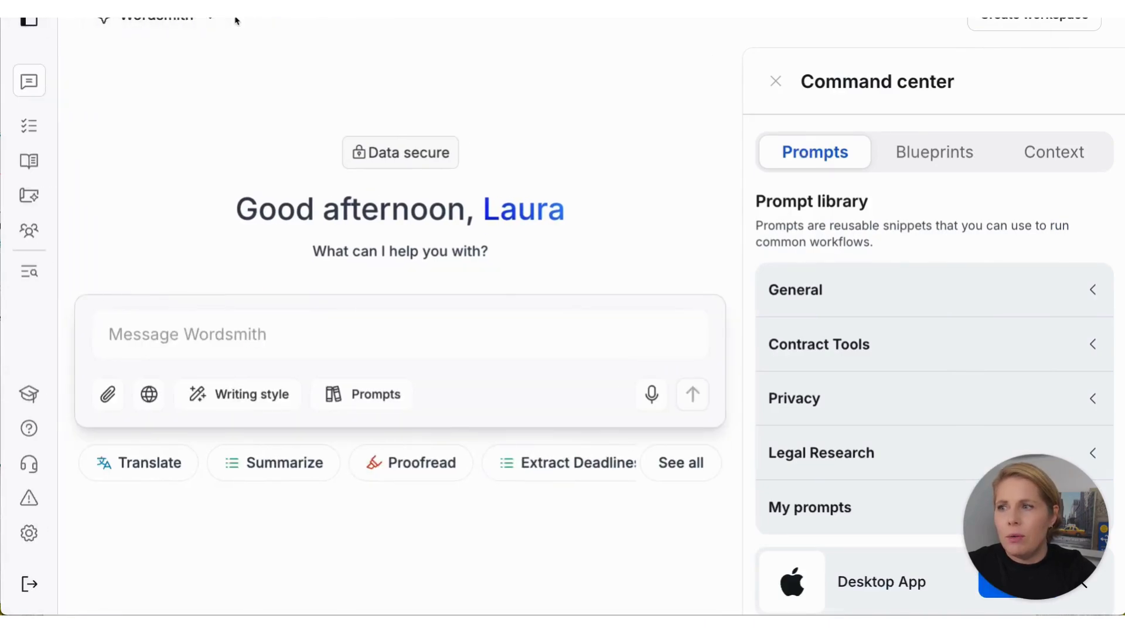
{"action": "left_click", "coordinate": [111, 396]}
{"action": "left_click", "coordinate": [440, 204]}
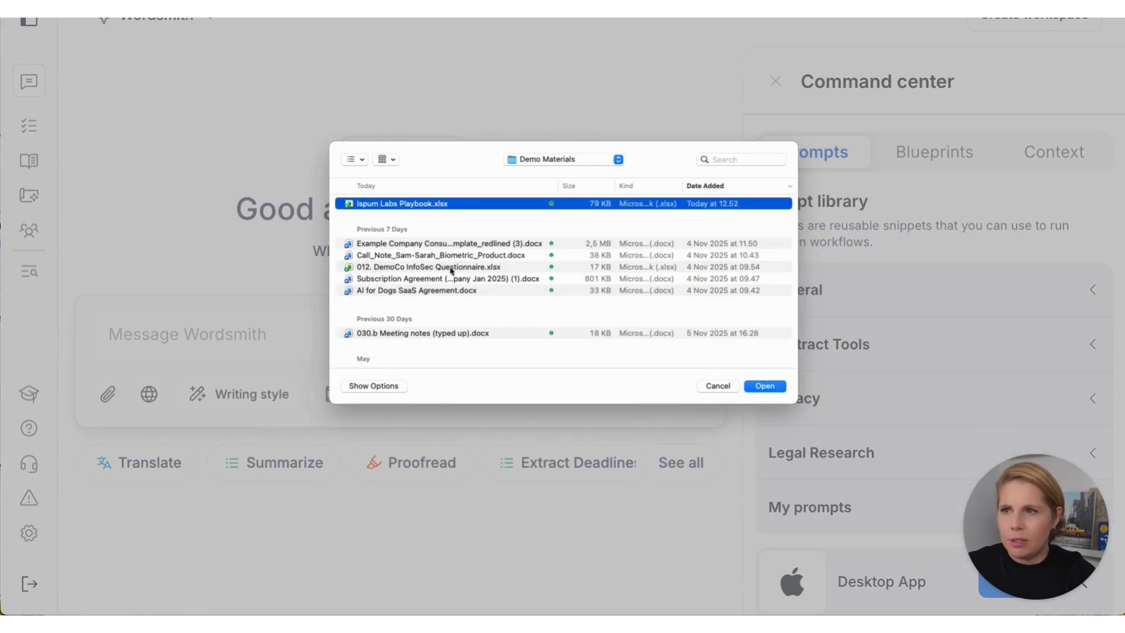
{"action": "left_click", "coordinate": [437, 293], "text": "super"}
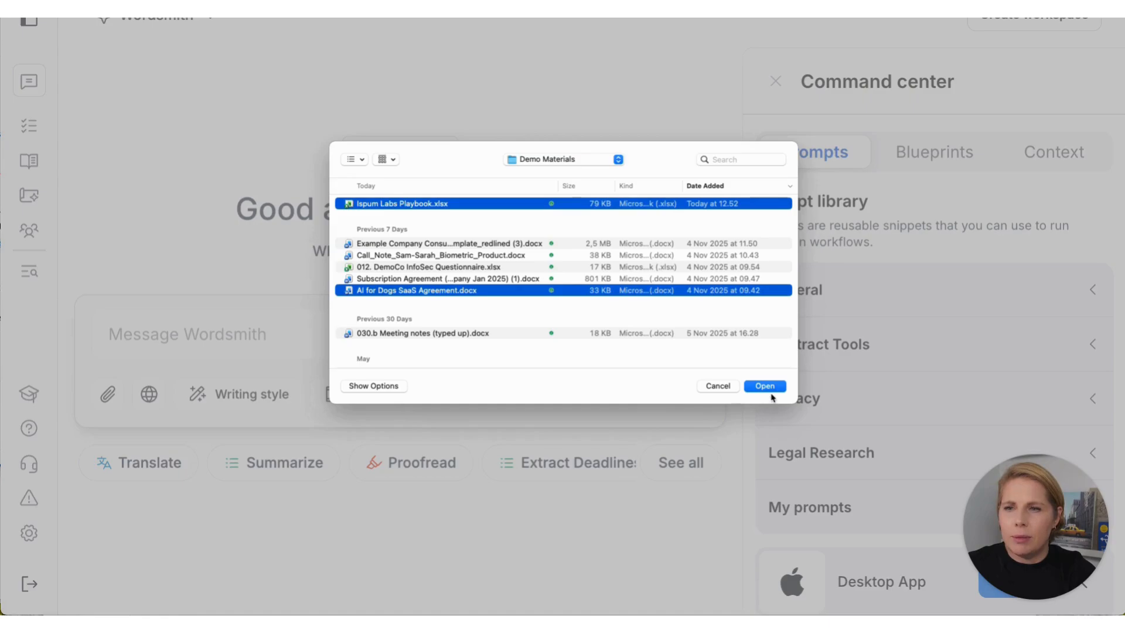
{"action": "left_click", "coordinate": [765, 386]}
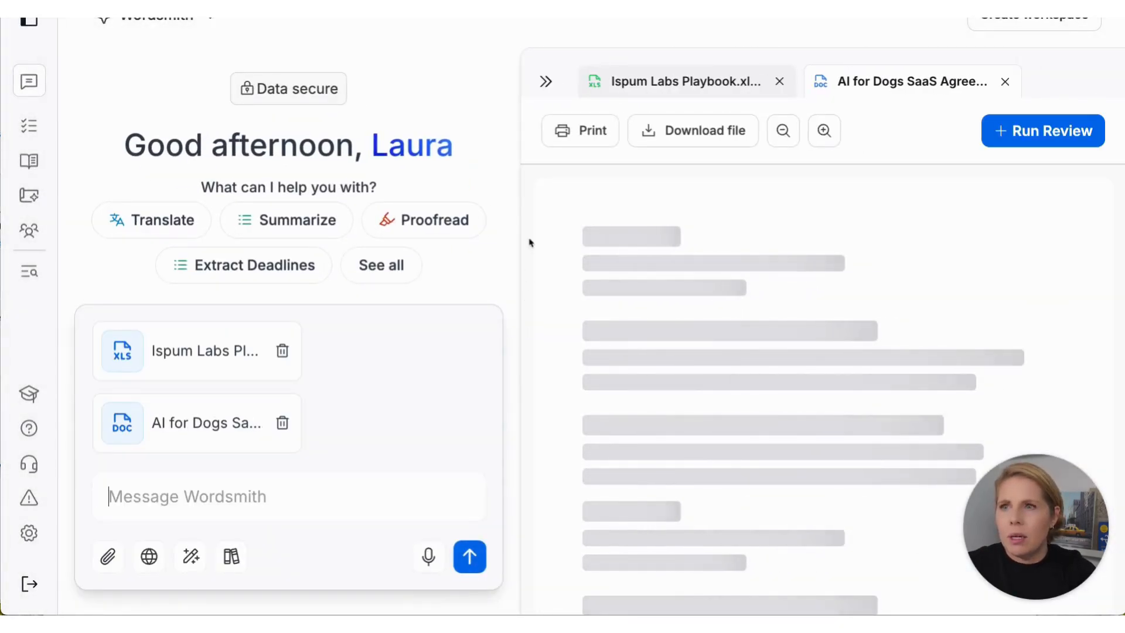
{"action": "left_click", "coordinate": [546, 81]}
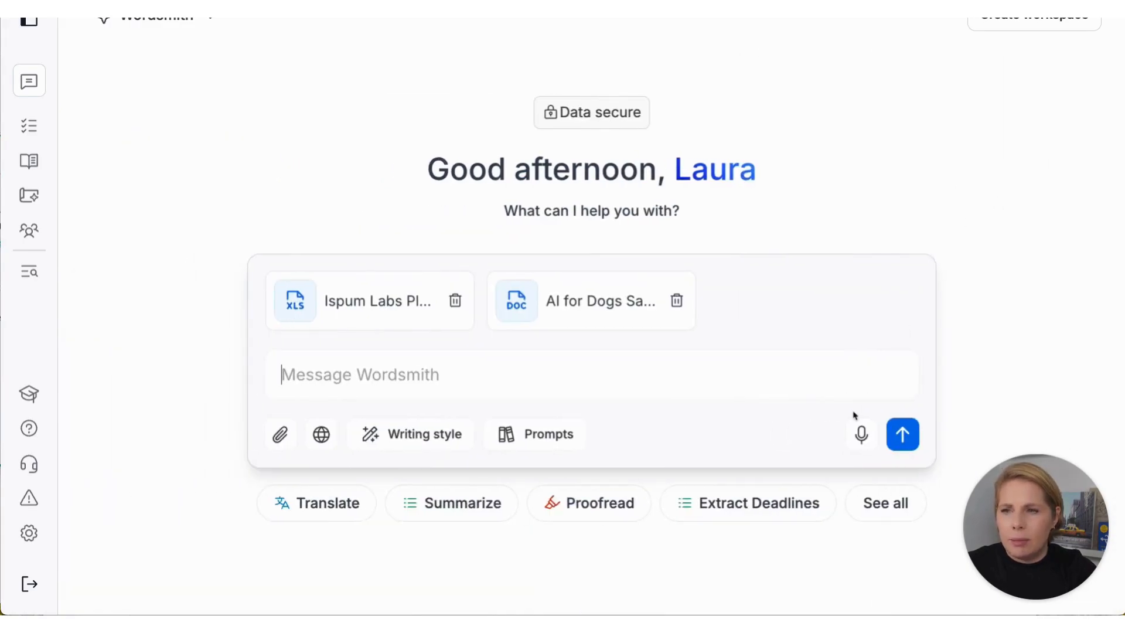
- Fill the chat message with the saved custom prompt for reviewing a SaaS agreement against Green/Amber/Red standards
{"action": "left_click", "coordinate": [547, 435]}
{"action": "scroll", "coordinate": [936, 353], "scroll_direction": "down", "scroll_amount": 1}
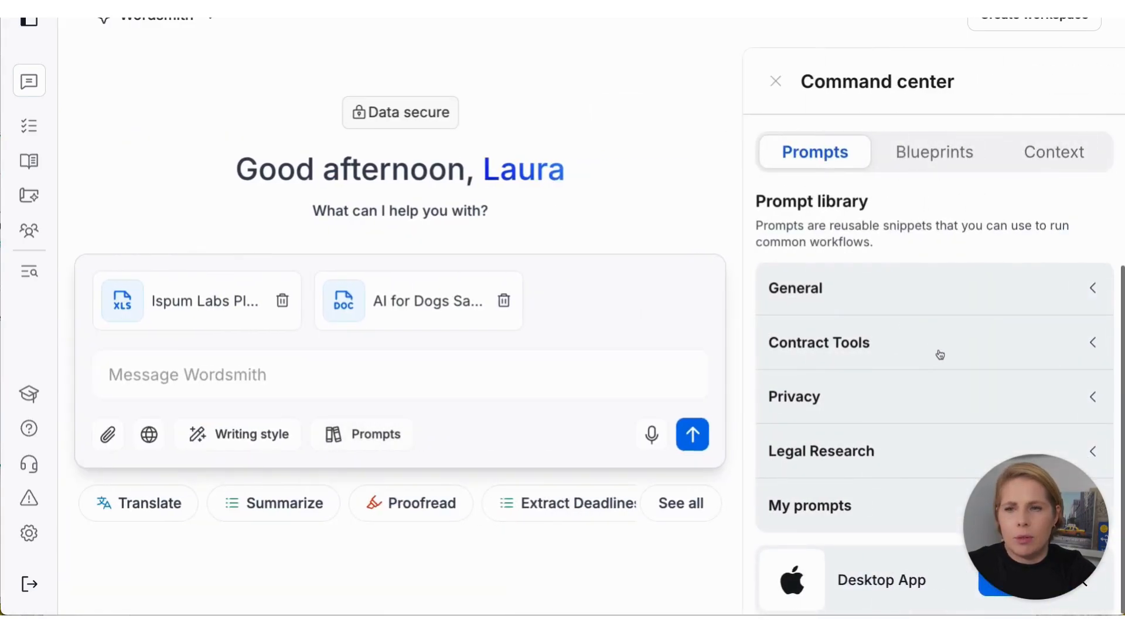
{"action": "left_click", "coordinate": [868, 512]}
{"action": "scroll", "coordinate": [867, 512], "scroll_direction": "down", "scroll_amount": 10}
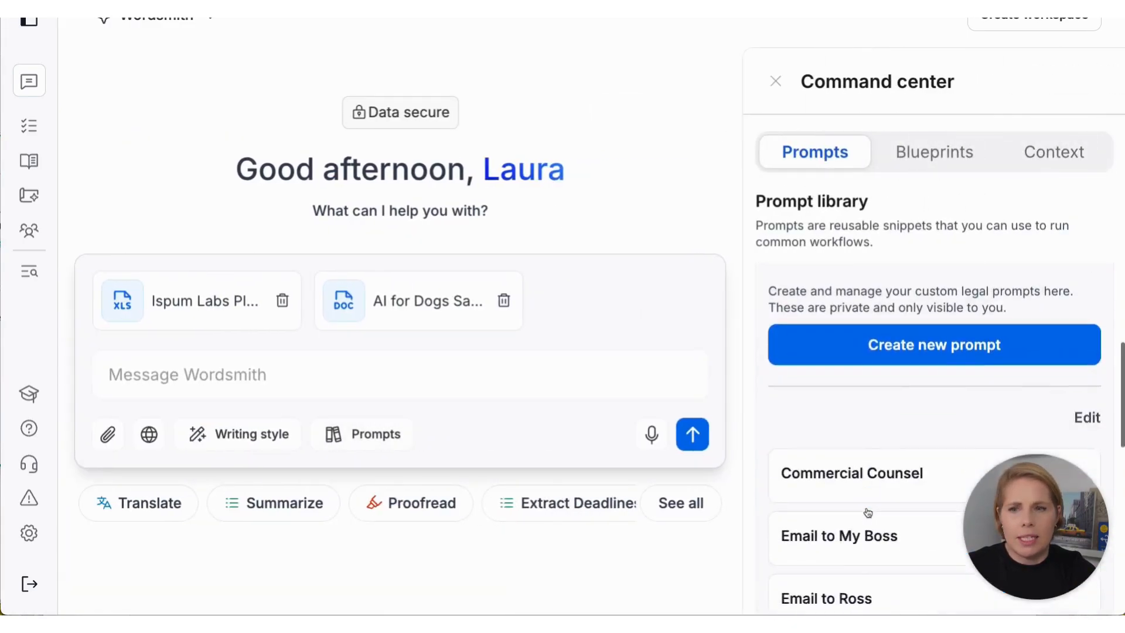
{"action": "scroll", "coordinate": [868, 512], "scroll_direction": "down", "scroll_amount": 1}
{"action": "left_click", "coordinate": [866, 510]}
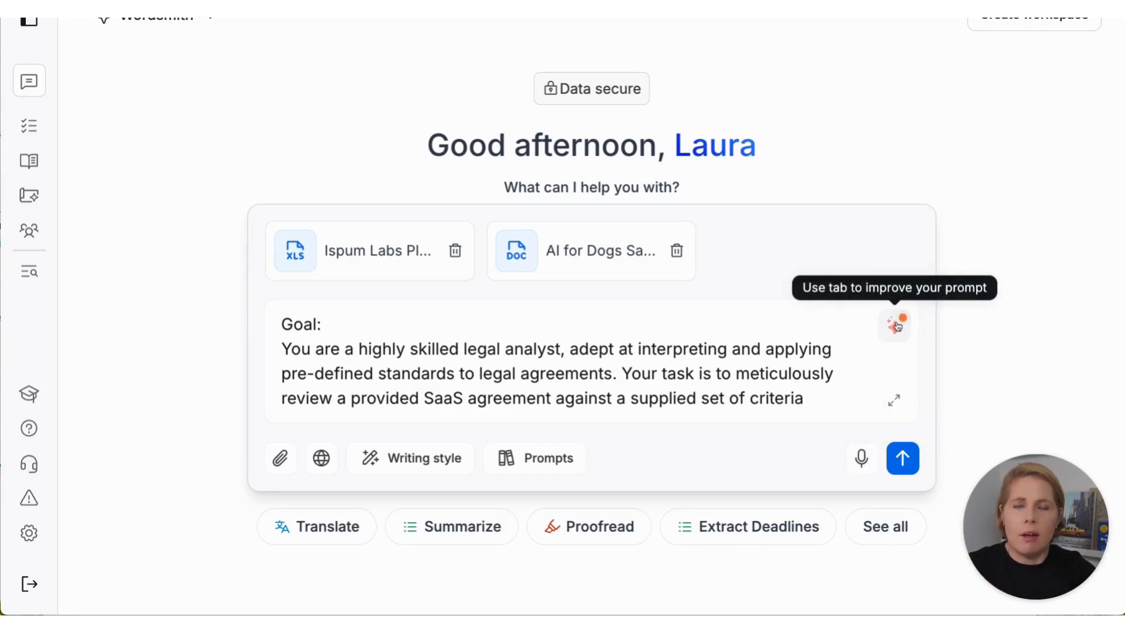
- Read the whole prompt in the expanded view, covering its goal, instructions, action assignments and answer format, and close the view
{"action": "left_click", "coordinate": [893, 399]}
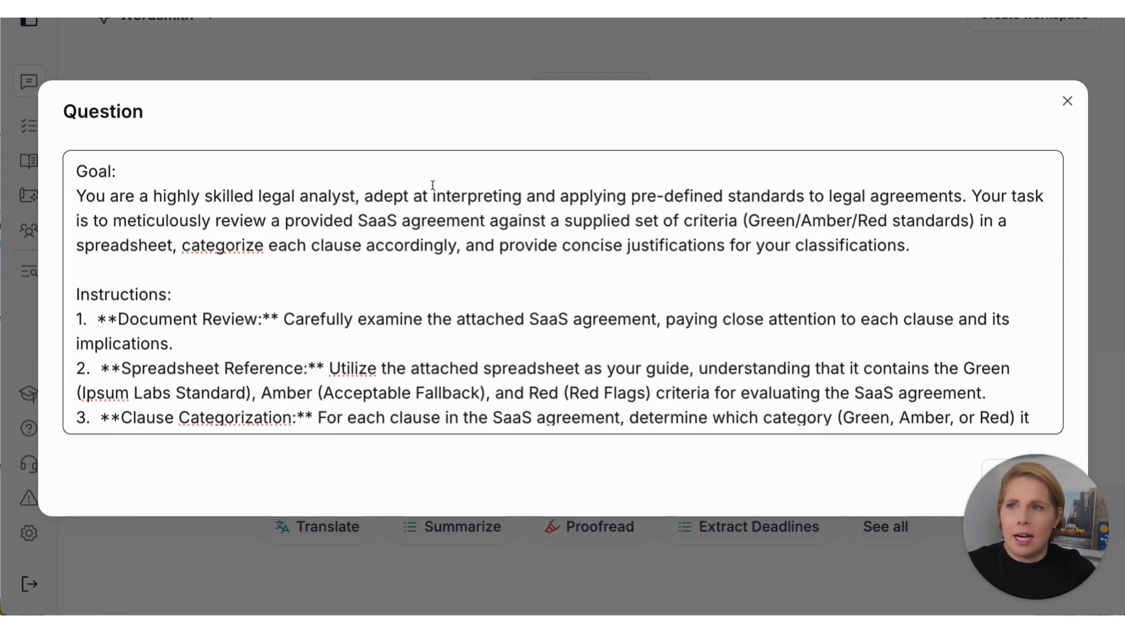
{"action": "left_click_drag", "start_coordinate": [359, 196], "coordinate": [252, 197]}
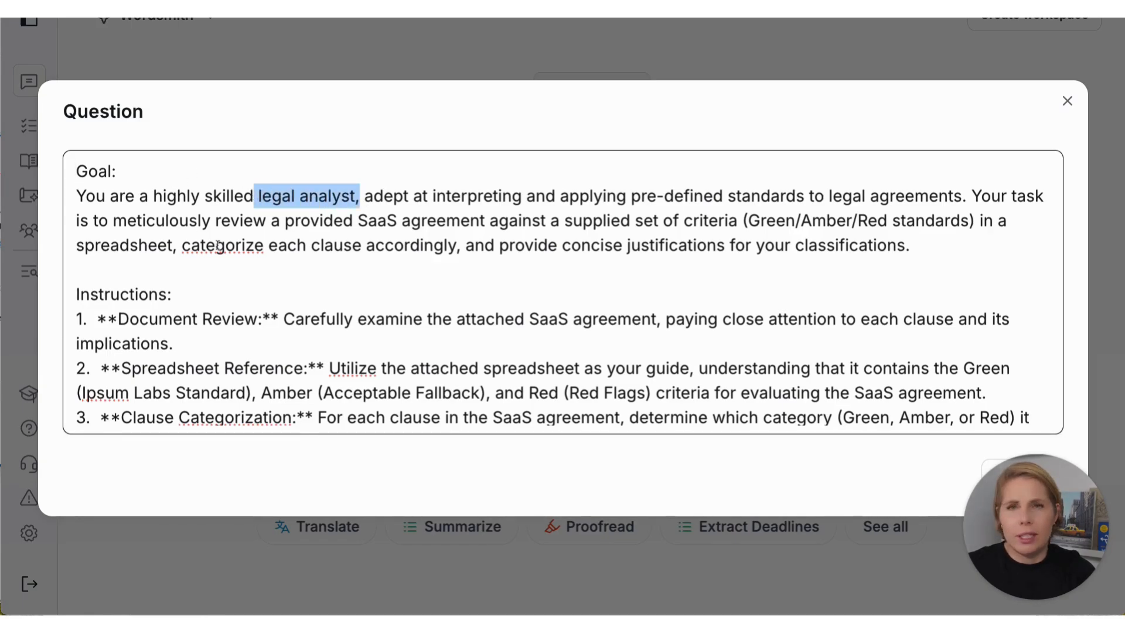
{"action": "scroll", "coordinate": [260, 283], "scroll_direction": "down", "scroll_amount": 5}
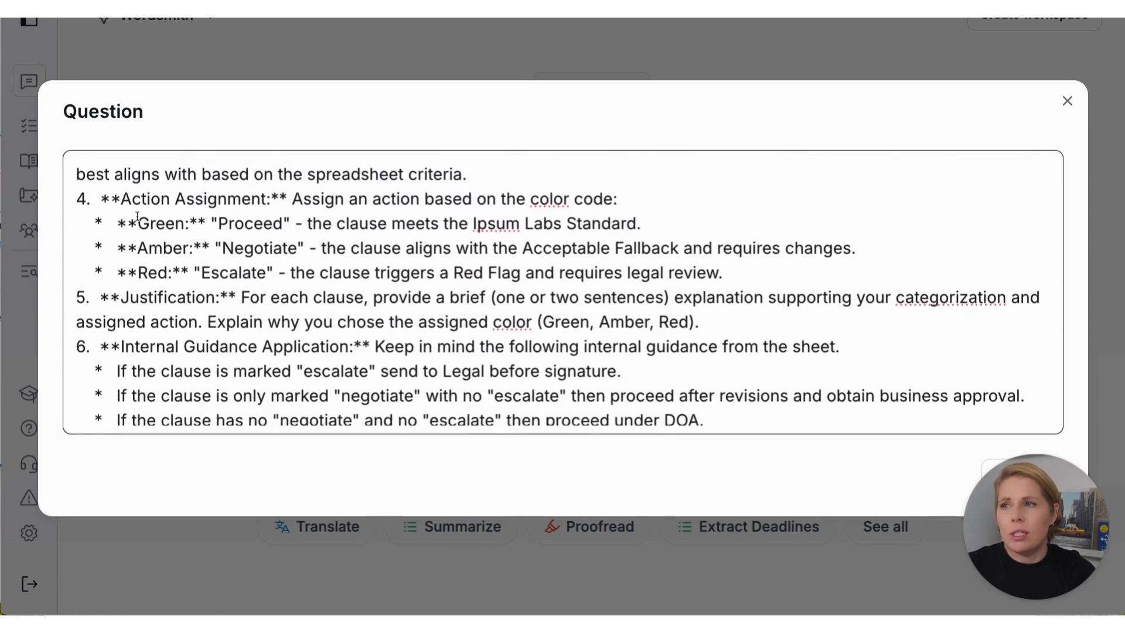
{"action": "left_click_drag", "start_coordinate": [137, 223], "coordinate": [342, 275]}
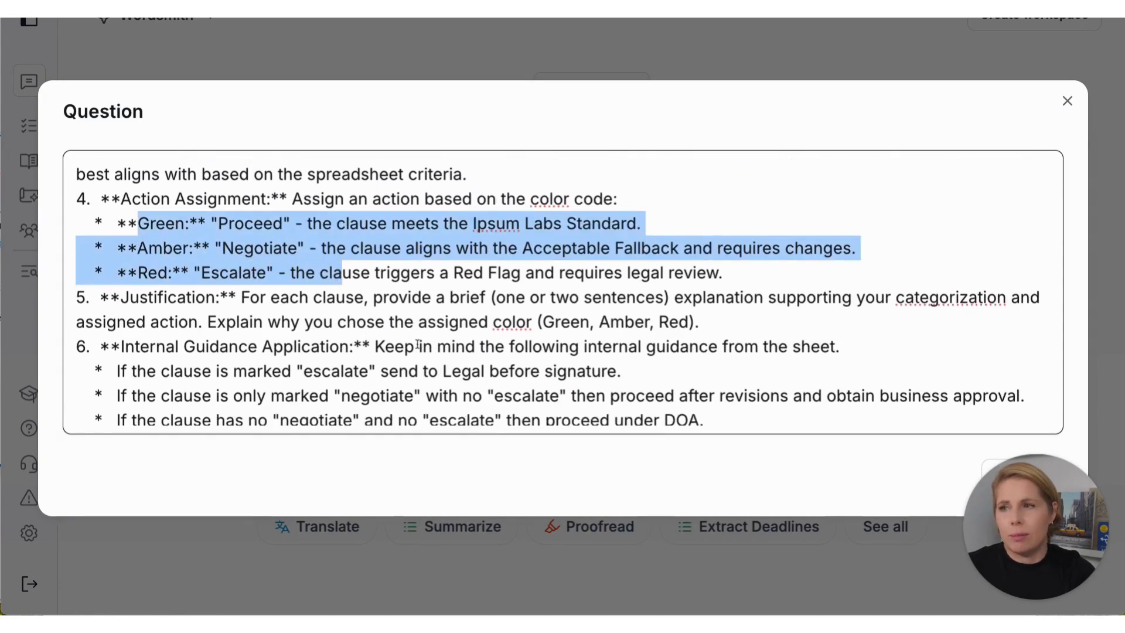
{"action": "scroll", "coordinate": [417, 341], "scroll_direction": "down", "scroll_amount": 1}
{"action": "scroll", "coordinate": [417, 342], "scroll_direction": "down", "scroll_amount": 3}
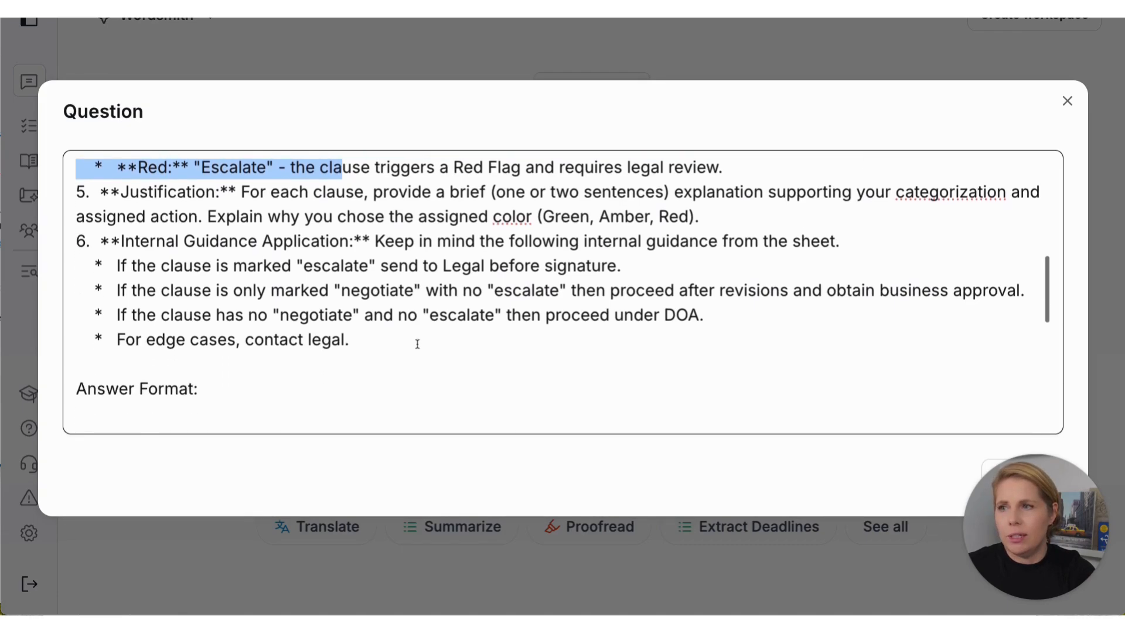
{"action": "scroll", "coordinate": [417, 344], "scroll_direction": "down", "scroll_amount": 6}
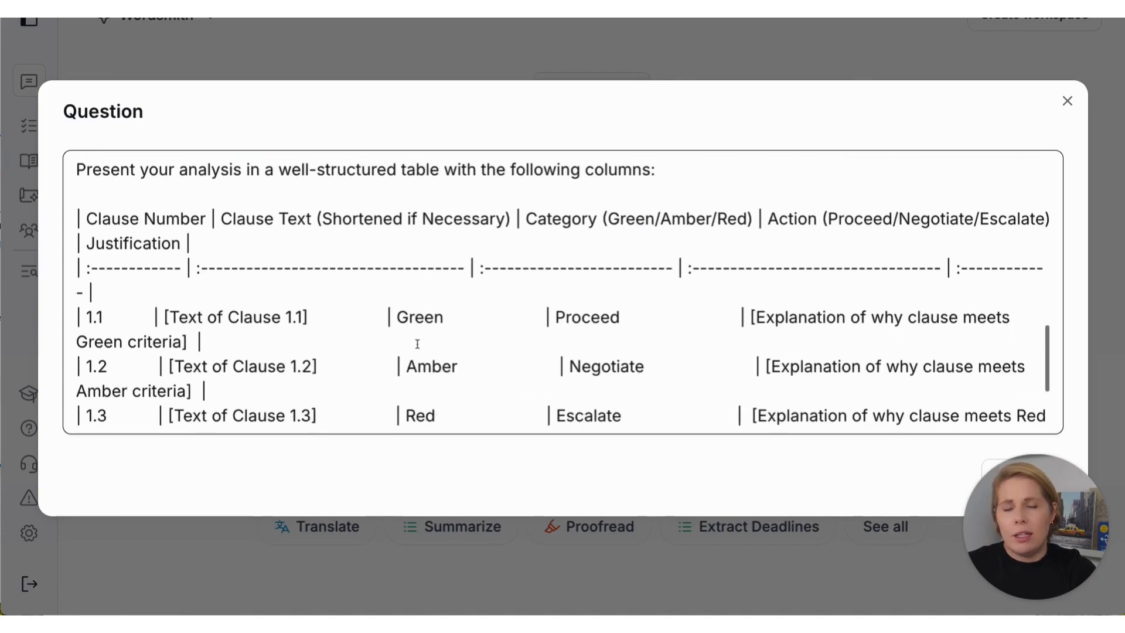
{"action": "scroll", "coordinate": [417, 344], "scroll_direction": "down", "scroll_amount": 1}
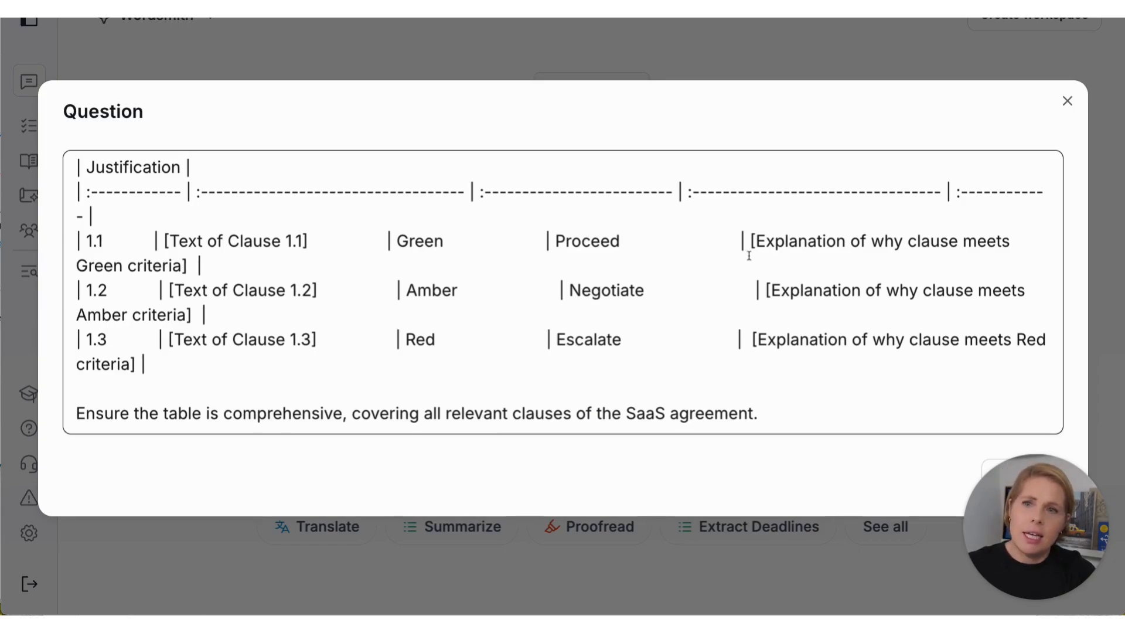
{"action": "scroll", "coordinate": [829, 385], "scroll_direction": "down", "scroll_amount": 1}
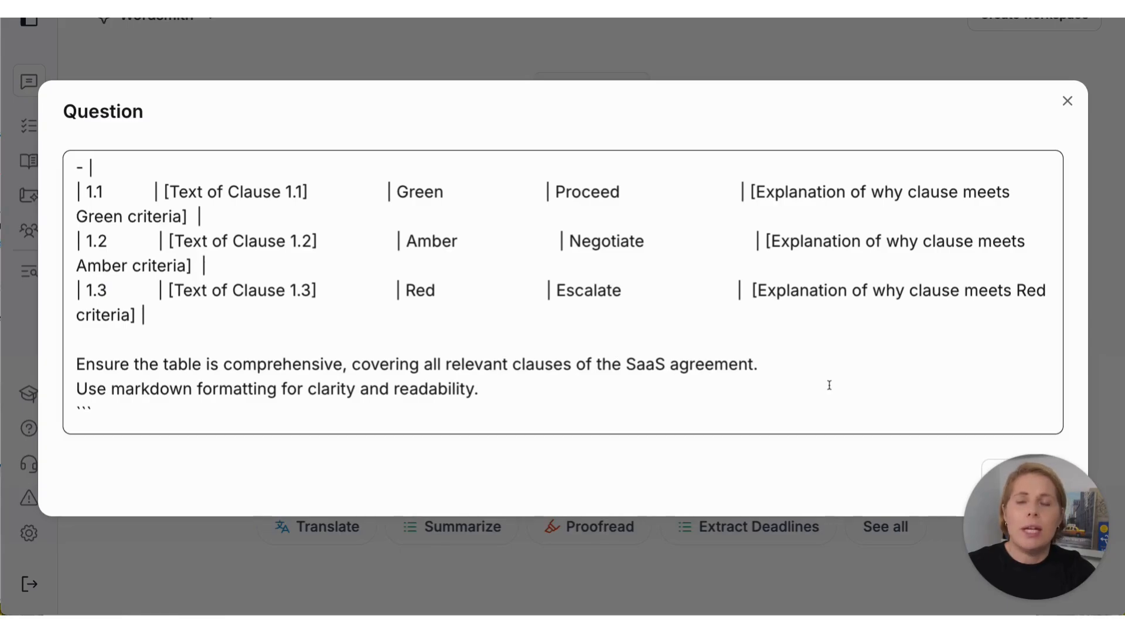
{"action": "left_click", "coordinate": [1067, 101]}
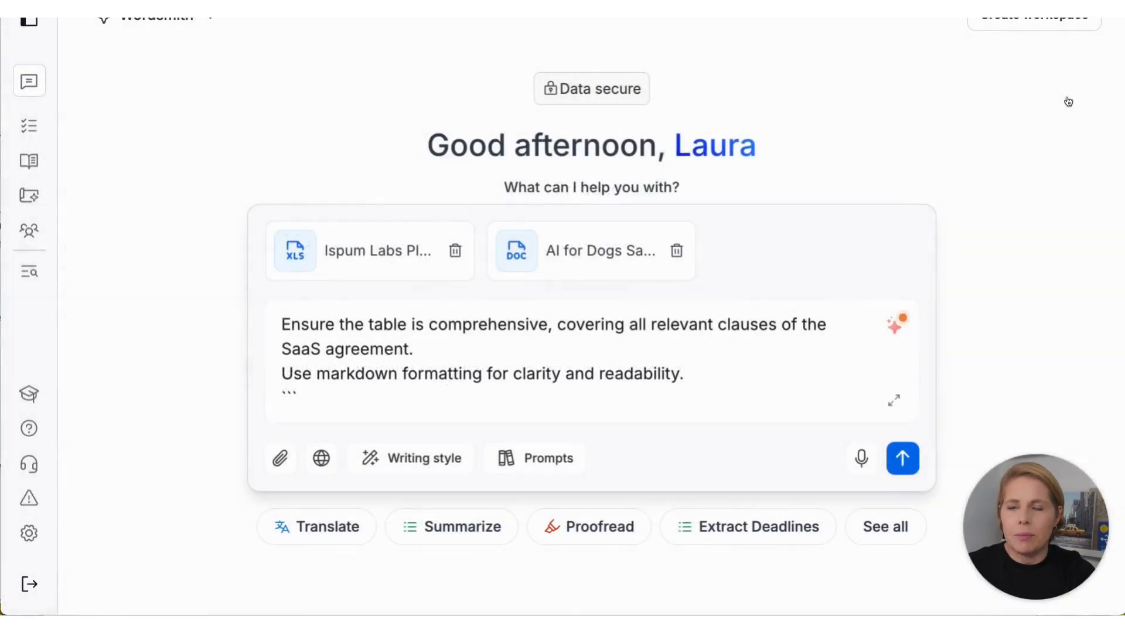
- Submit the review prompt together with the attached playbook and SaaS agreement
{"action": "left_click", "coordinate": [901, 460]}
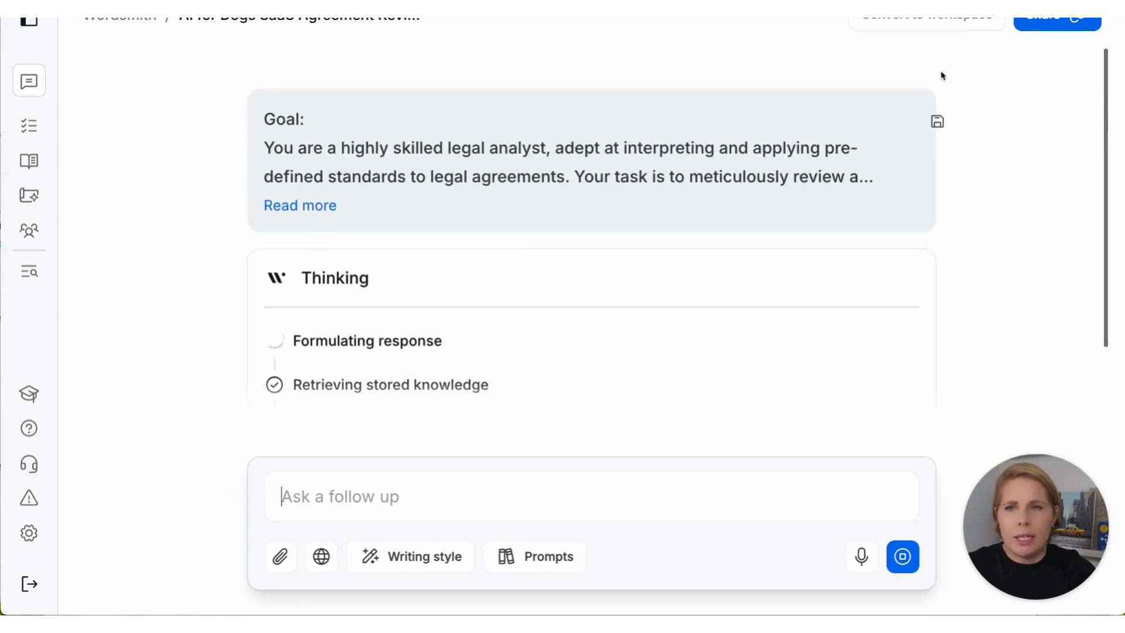
{"action": "left_click", "coordinate": [934, 117]}
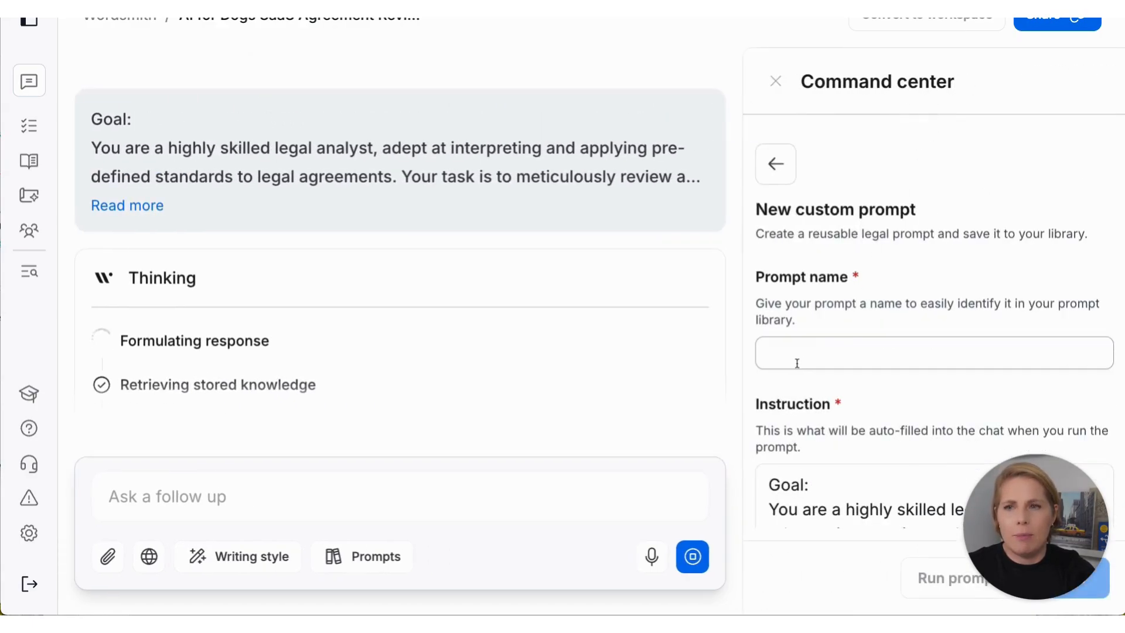
{"action": "left_click", "coordinate": [796, 363]}
{"action": "type", "text": "Save the tpp"}
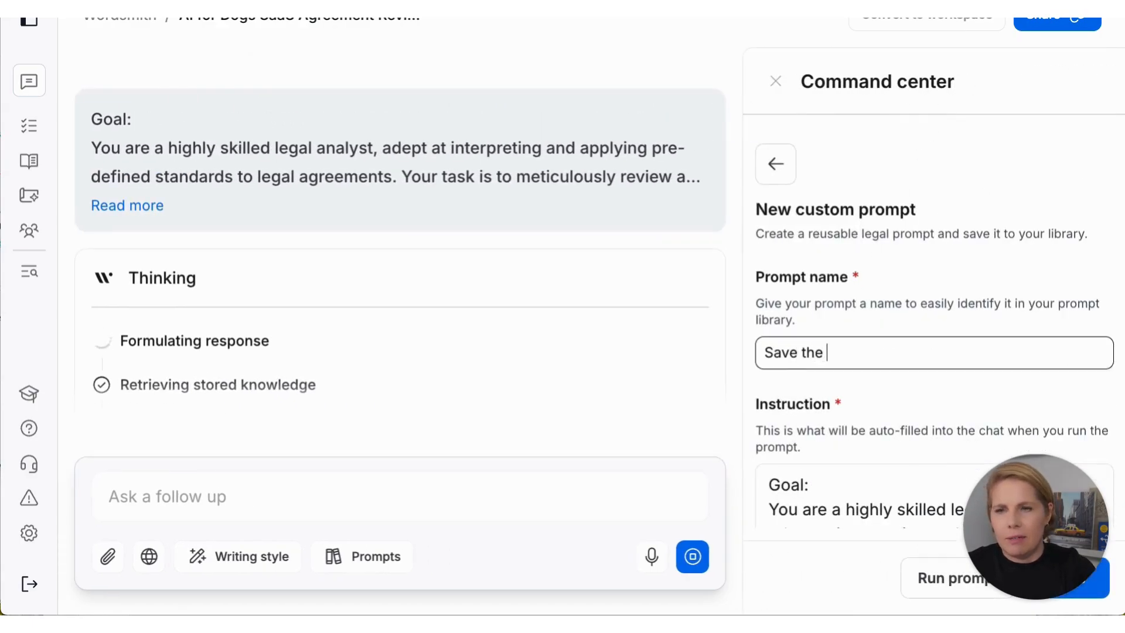
{"action": "key", "text": "BackSpace"}
{"action": "key", "text": "BackSpace"}
{"action": "key", "text": "BackSpace"}
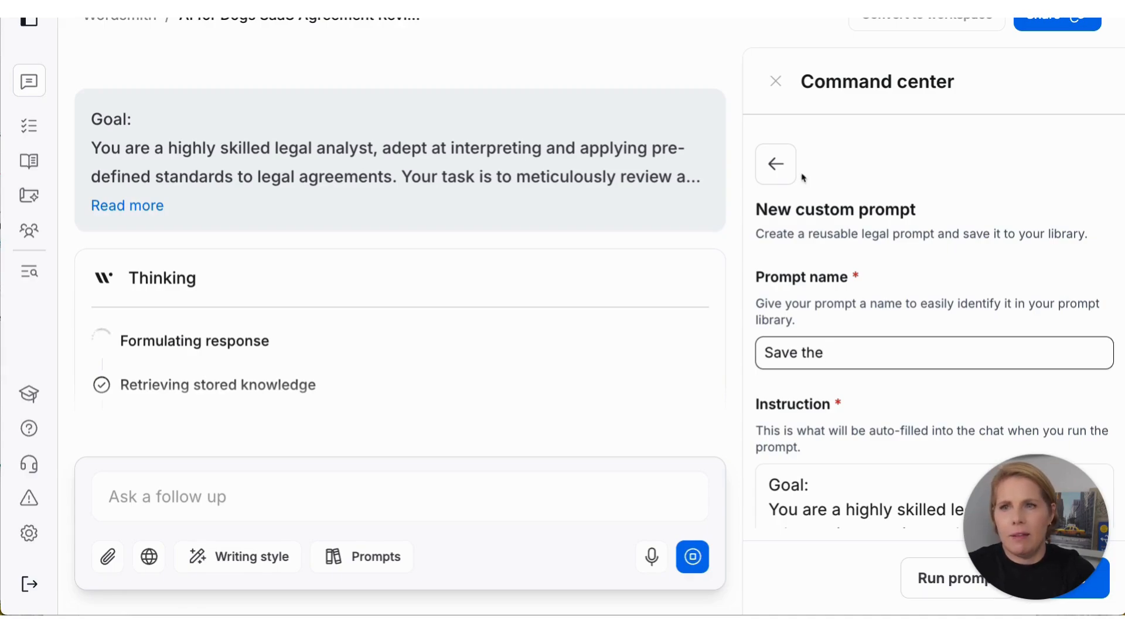
{"action": "left_click", "coordinate": [776, 164]}
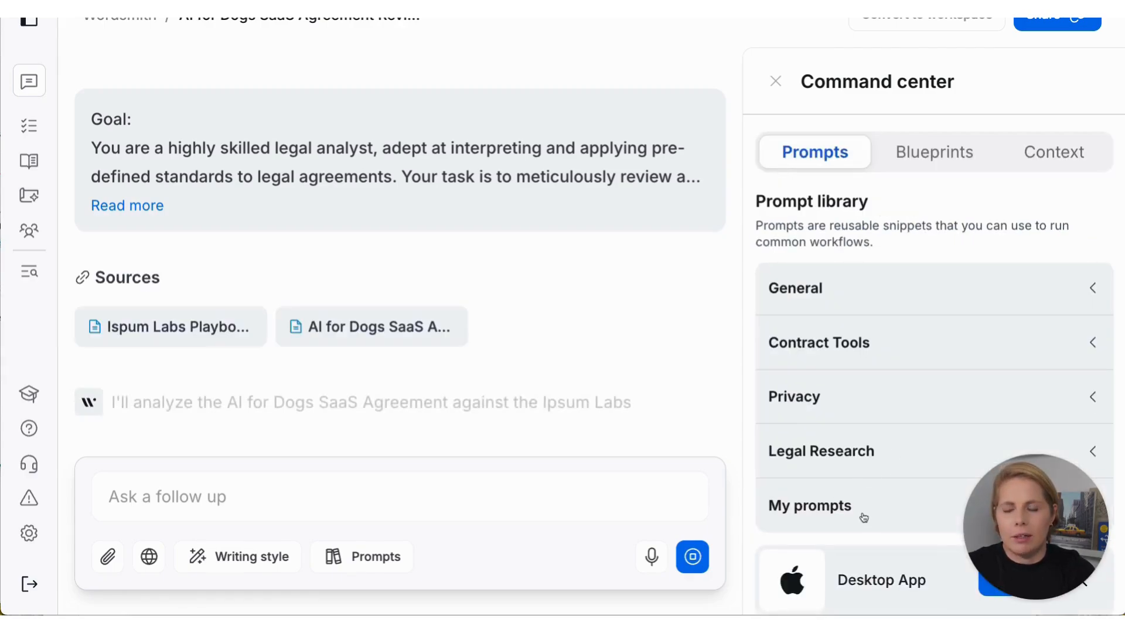
- Look through the saved prompts under My prompts in the prompt library and close the Command center
{"action": "left_click", "coordinate": [792, 507]}
{"action": "scroll", "coordinate": [849, 456], "scroll_direction": "down", "scroll_amount": 5}
{"action": "scroll", "coordinate": [871, 429], "scroll_direction": "down", "scroll_amount": 6}
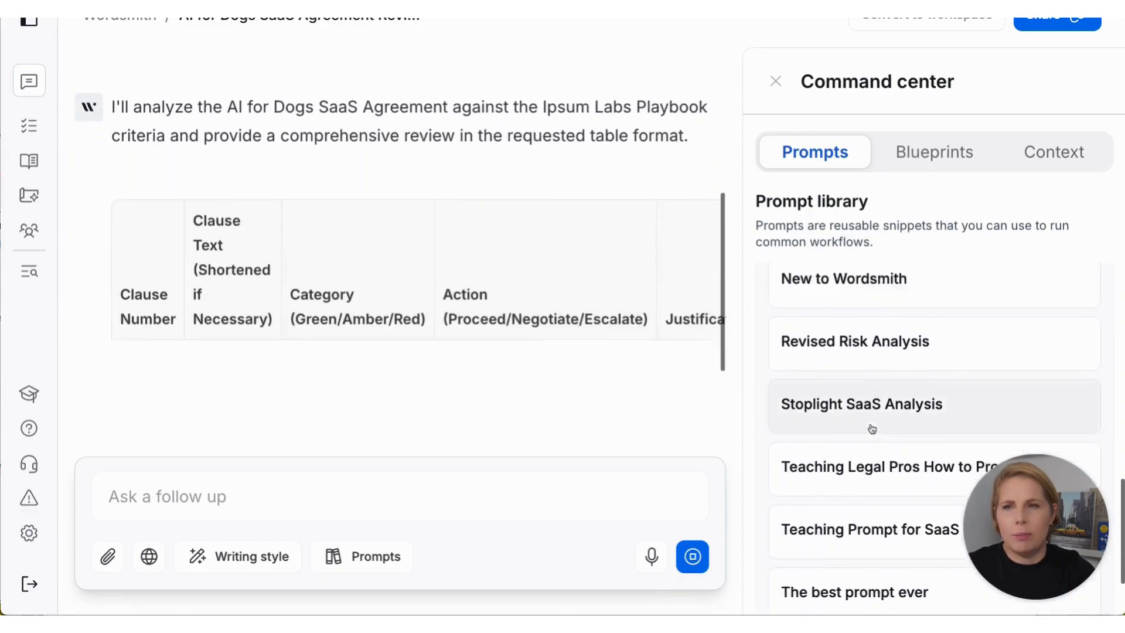
{"action": "scroll", "coordinate": [820, 428], "scroll_direction": "up", "scroll_amount": 10}
{"action": "left_click", "coordinate": [778, 80]}
- Inspect the cited sources 17 and 18 for the sub-processor notification row in the generated review table
{"action": "scroll", "coordinate": [667, 293], "scroll_direction": "down", "scroll_amount": 10}
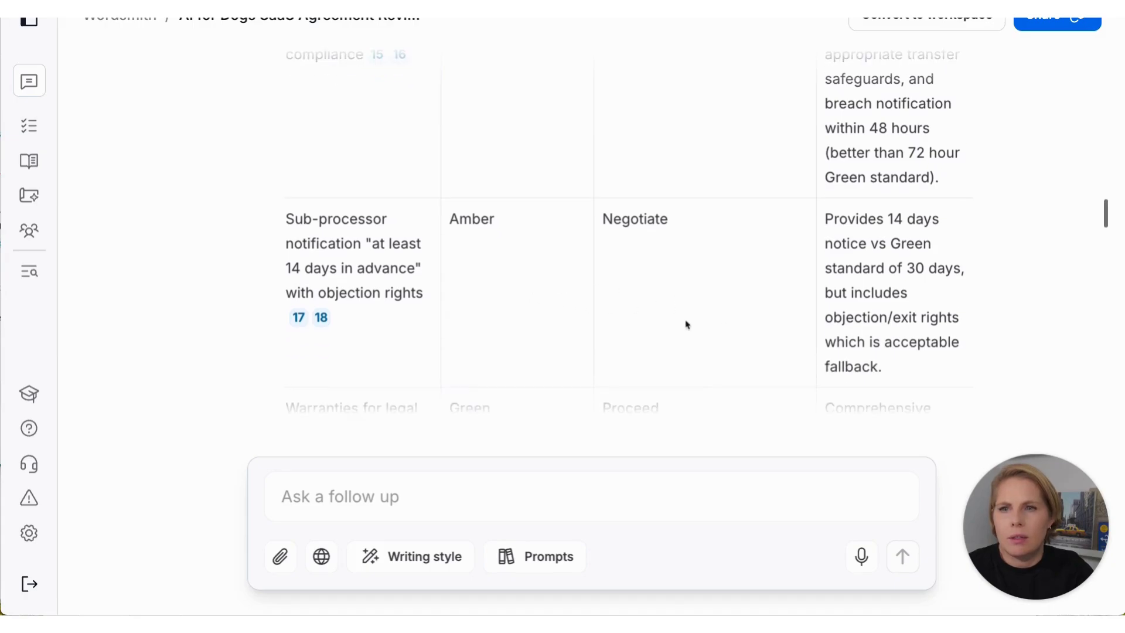
{"action": "left_click", "coordinate": [298, 321]}
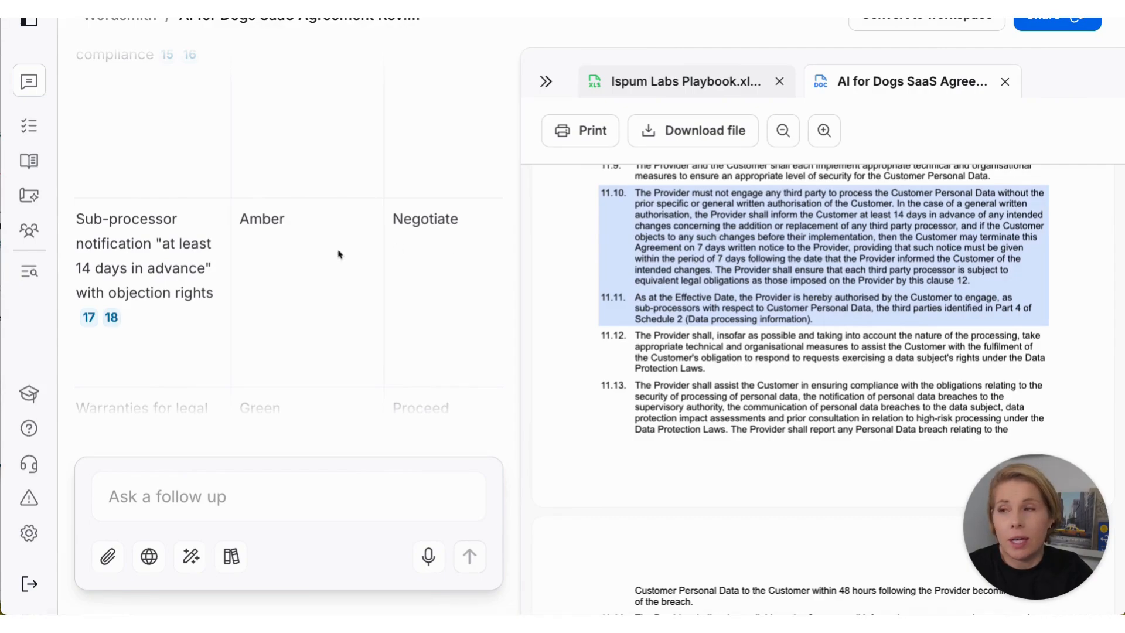
{"action": "left_click", "coordinate": [112, 320]}
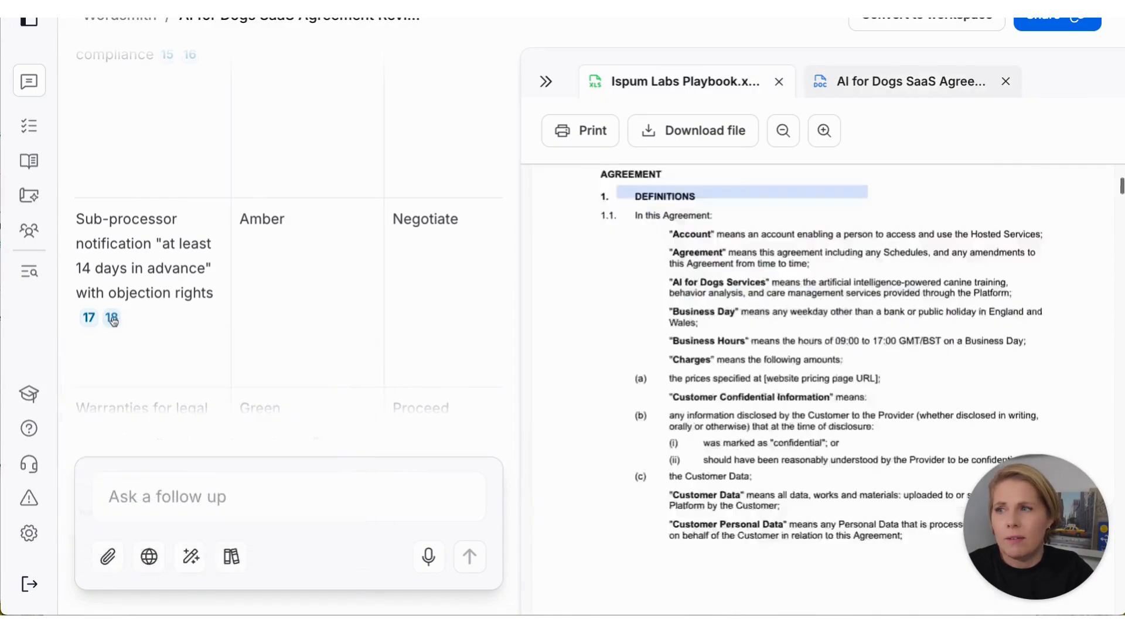
- Compare the playbook's Subprocessors row with the assigned action and reasoning for sub-processor notification in the review table
{"action": "left_click", "coordinate": [825, 141]}
{"action": "left_click", "coordinate": [826, 142]}
{"action": "left_click", "coordinate": [826, 142]}
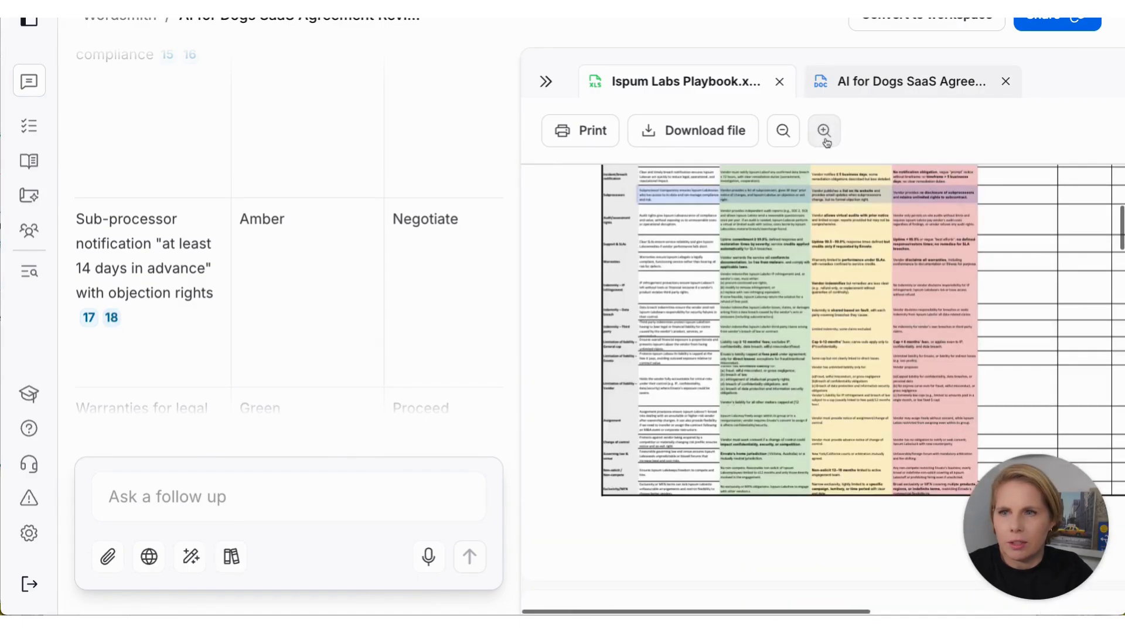
{"action": "left_click", "coordinate": [826, 141]}
{"action": "left_click", "coordinate": [826, 142]}
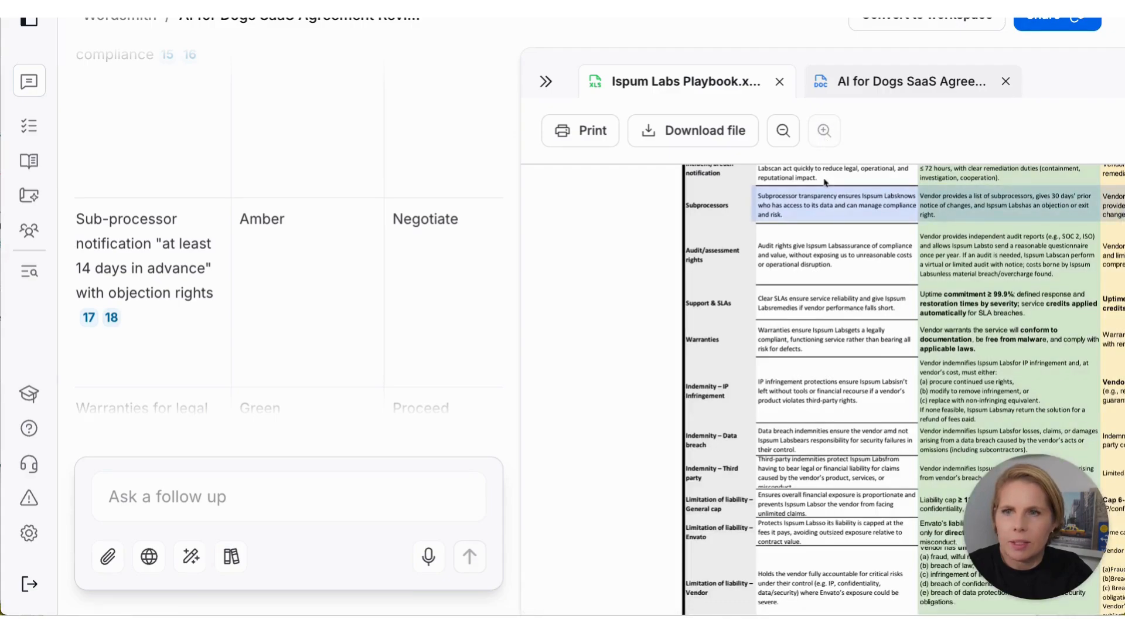
{"action": "scroll", "coordinate": [825, 182], "scroll_direction": "right", "scroll_amount": 3}
{"action": "scroll", "coordinate": [823, 182], "scroll_direction": "up", "scroll_amount": 3}
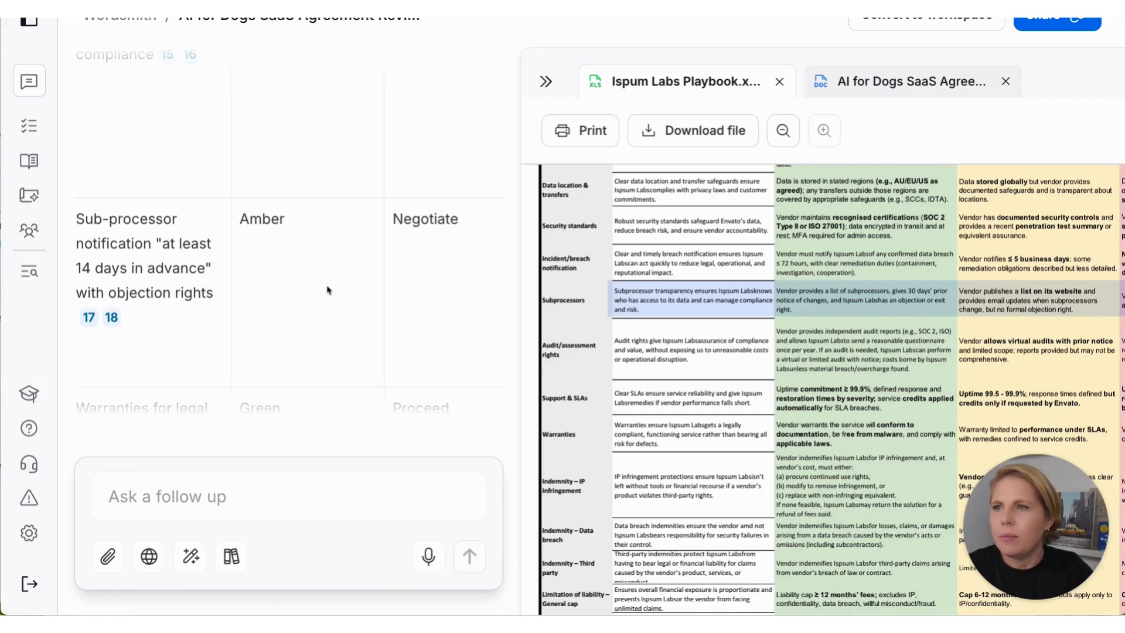
{"action": "scroll", "coordinate": [328, 290], "scroll_direction": "right", "scroll_amount": 5}
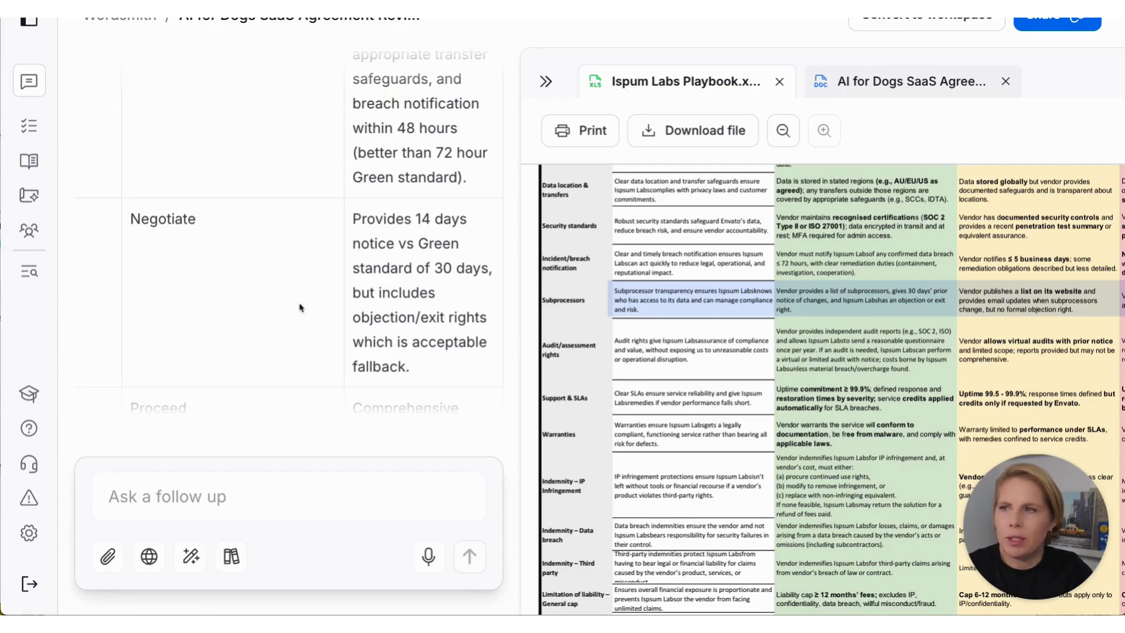
- Check cited source 21 for the liability cap row against clauses 14.10 and 14.11 of the SaaS agreement
{"action": "scroll", "coordinate": [300, 307], "scroll_direction": "left", "scroll_amount": 1}
{"action": "scroll", "coordinate": [300, 308], "scroll_direction": "down", "scroll_amount": 4}
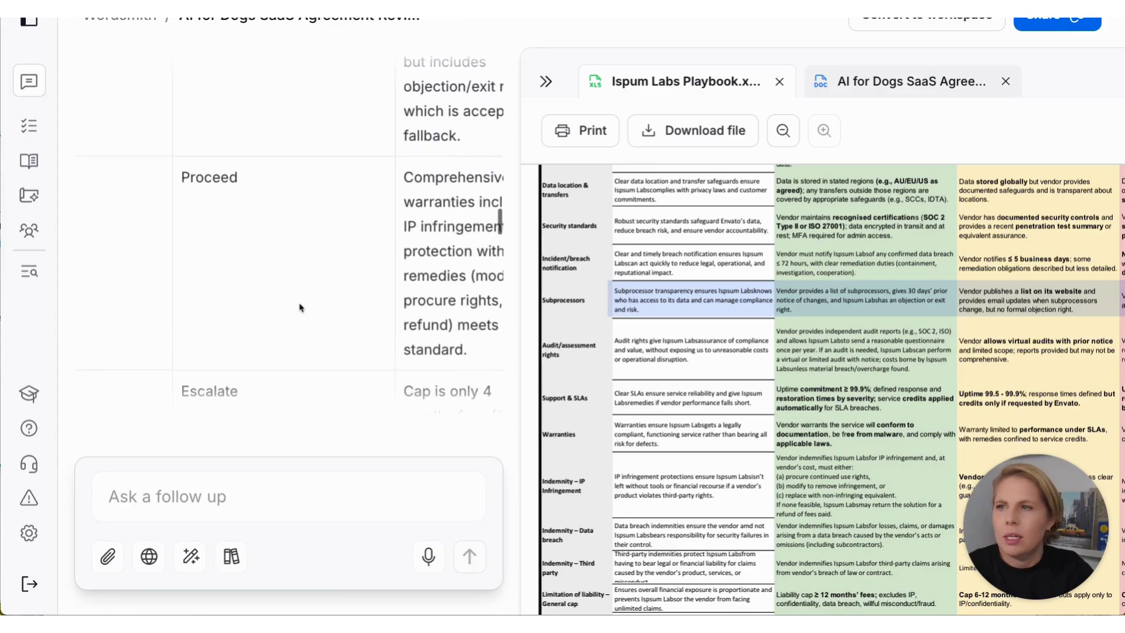
{"action": "scroll", "coordinate": [299, 308], "scroll_direction": "down", "scroll_amount": 3}
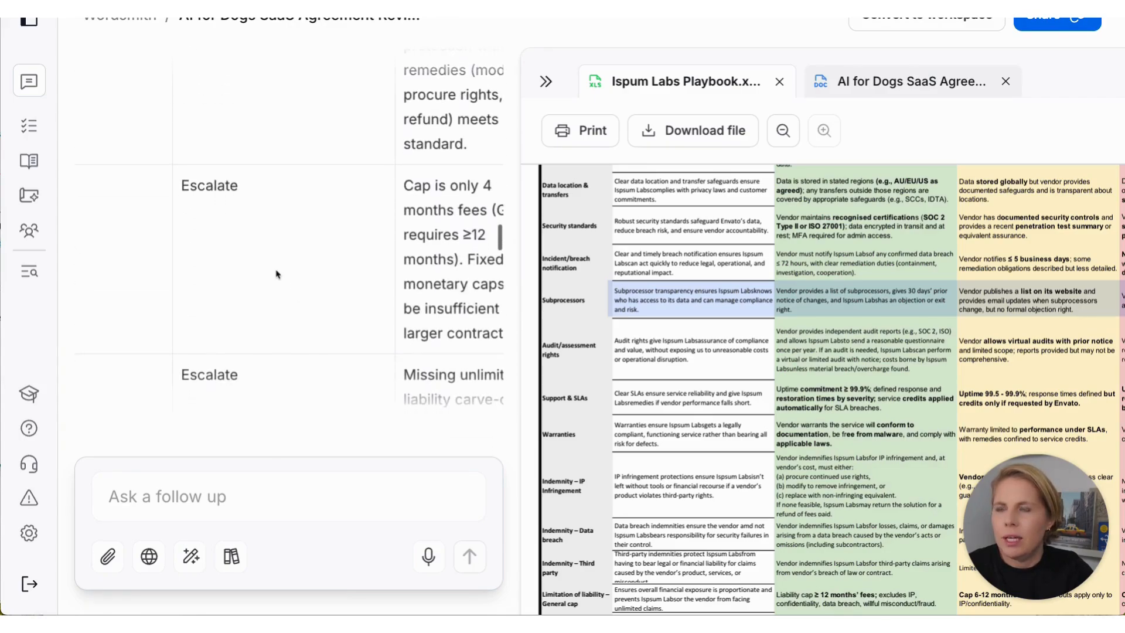
{"action": "scroll", "coordinate": [277, 274], "scroll_direction": "left", "scroll_amount": 3}
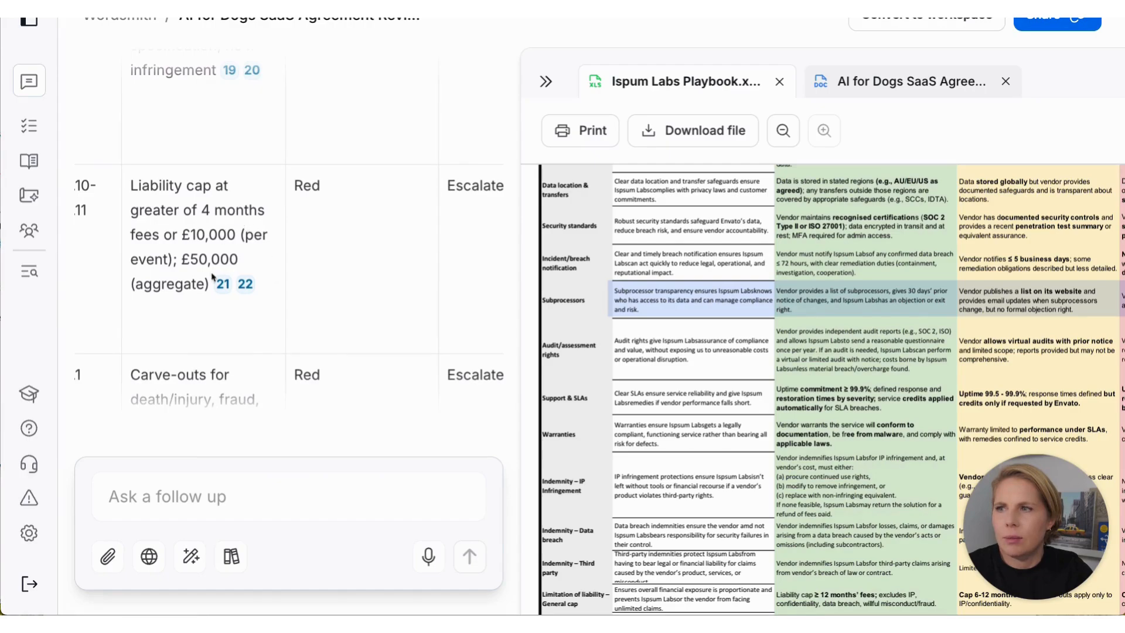
{"action": "left_click", "coordinate": [223, 284]}
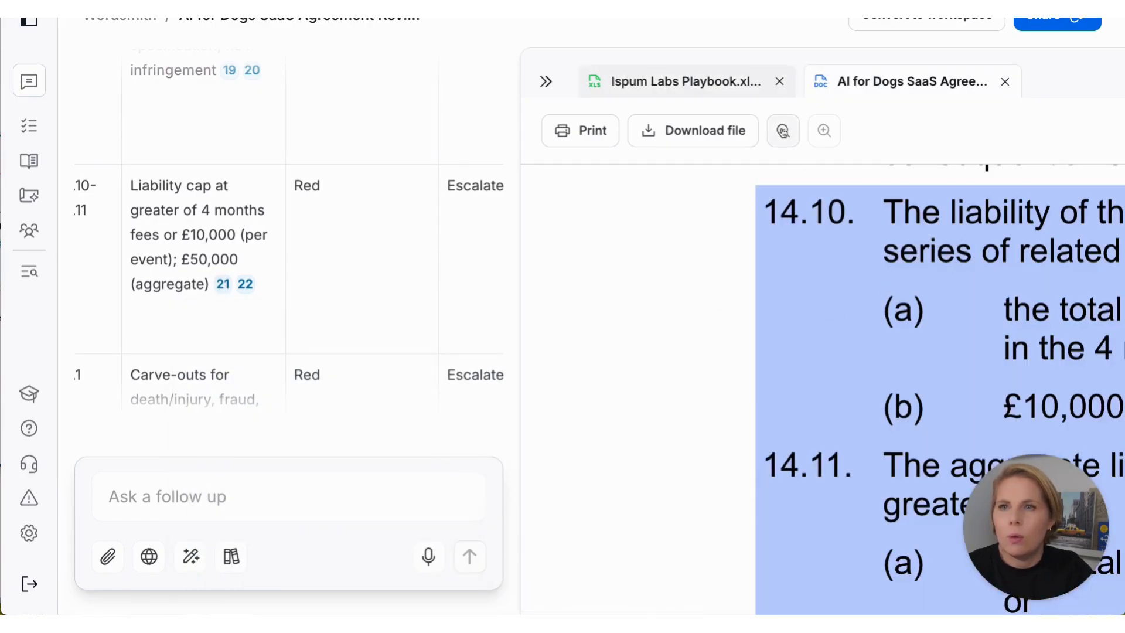
{"action": "left_click", "coordinate": [783, 130]}
{"action": "left_click", "coordinate": [782, 130]}
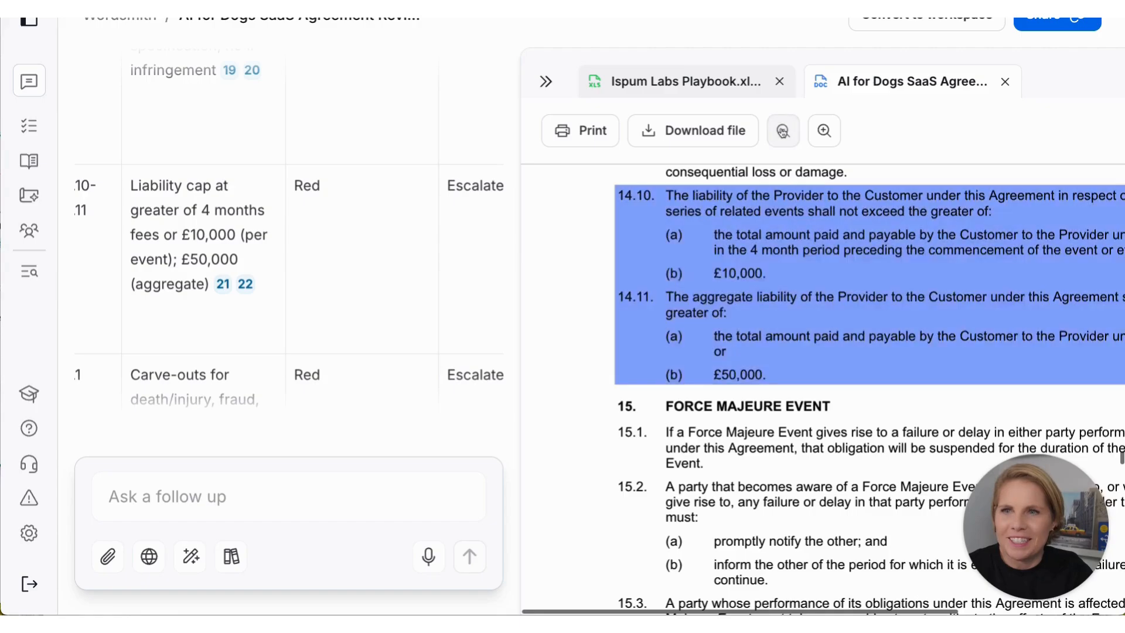
{"action": "left_click", "coordinate": [782, 131]}
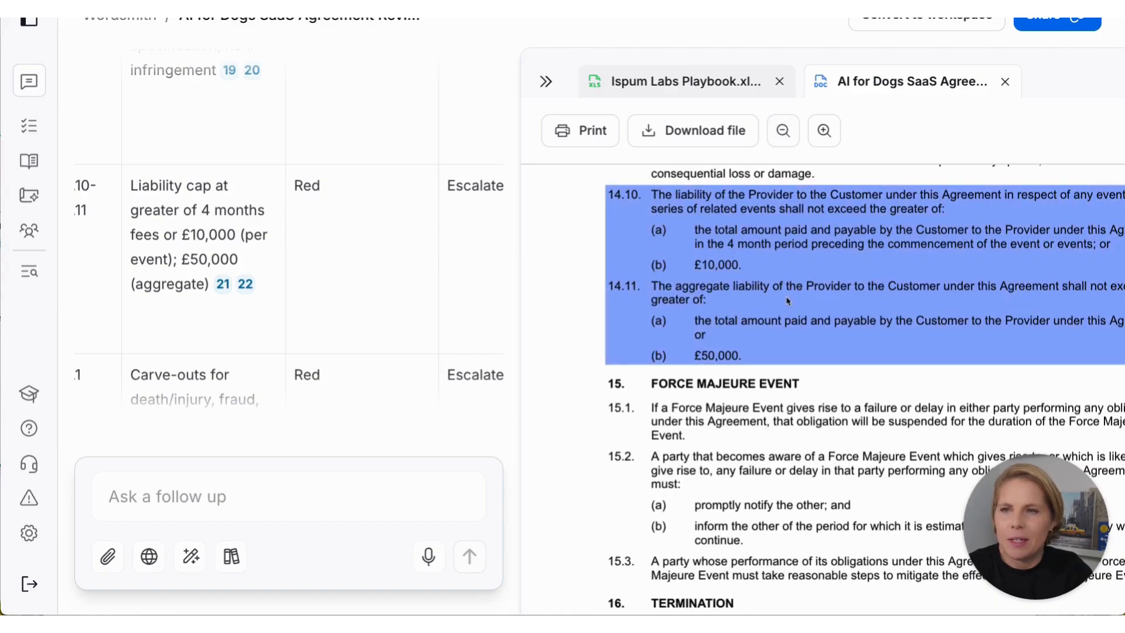
- Check cited source 22 for the liability cap row against the playbook's Limitation of liability – General cap row
{"action": "left_click", "coordinate": [245, 283]}
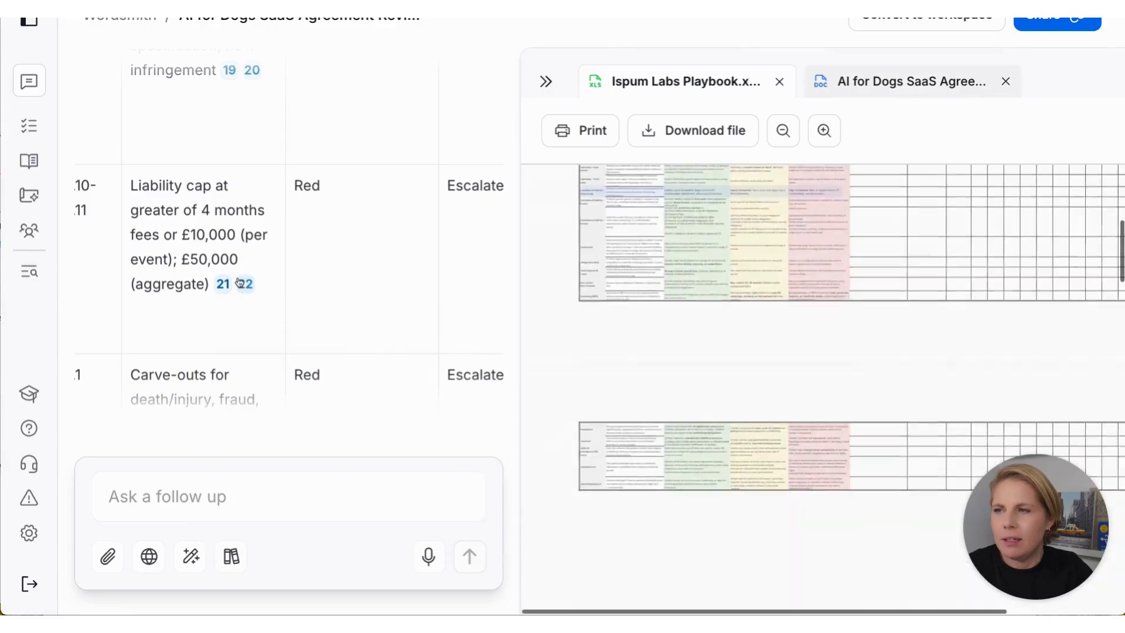
{"action": "left_click", "coordinate": [824, 130]}
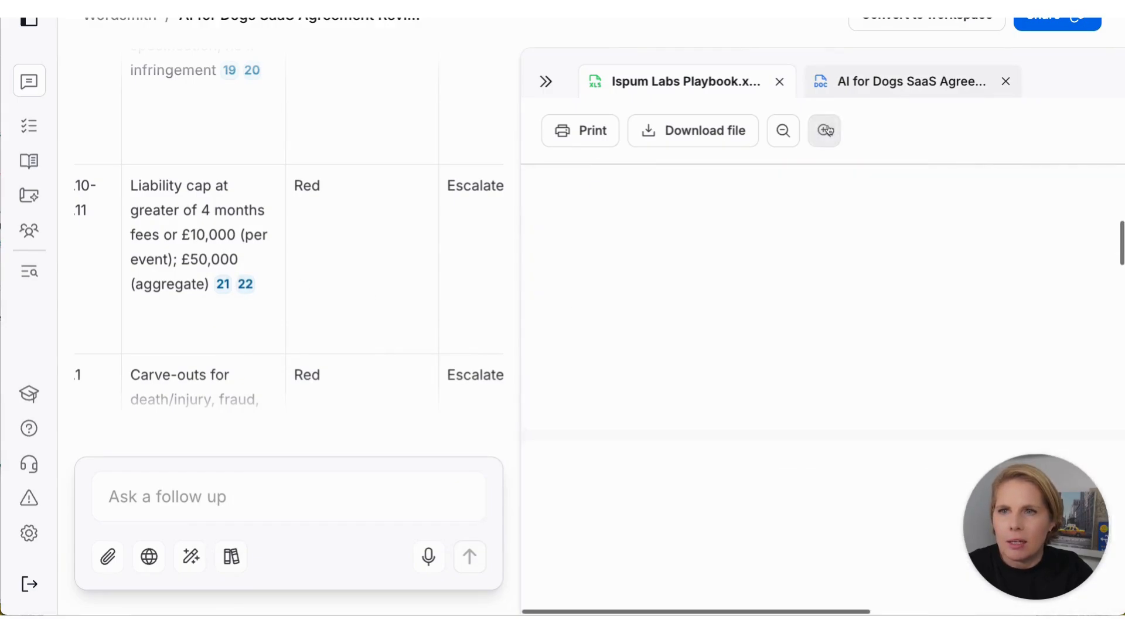
{"action": "left_click", "coordinate": [826, 130]}
{"action": "scroll", "coordinate": [816, 367], "scroll_direction": "right", "scroll_amount": 1}
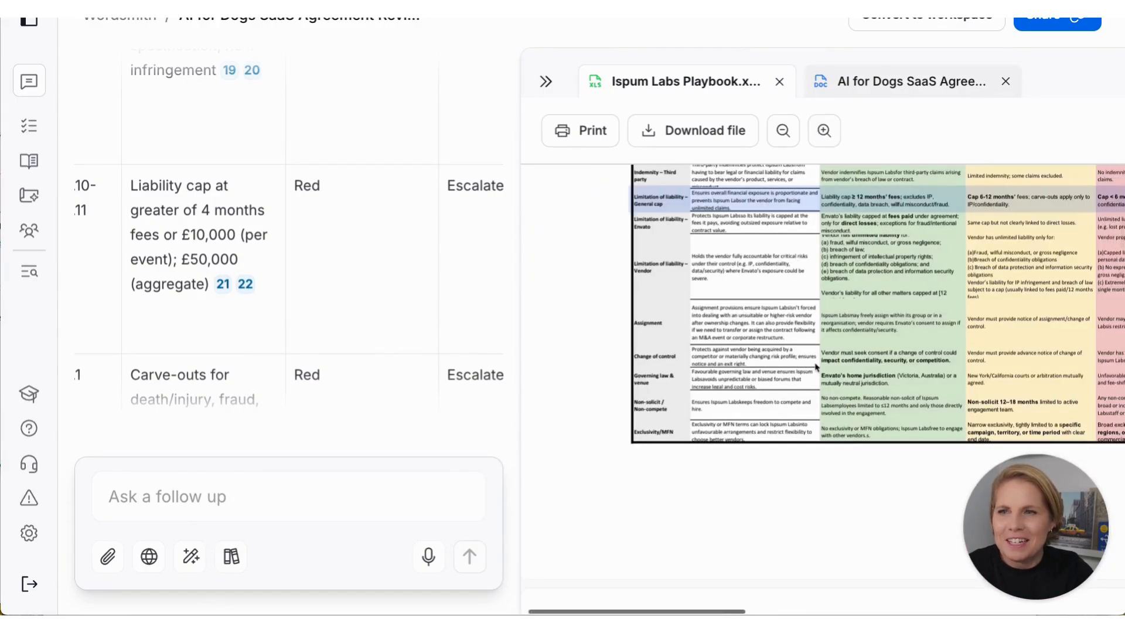
{"action": "scroll", "coordinate": [817, 368], "scroll_direction": "up", "scroll_amount": 1}
{"action": "scroll", "coordinate": [816, 368], "scroll_direction": "up", "scroll_amount": 1}
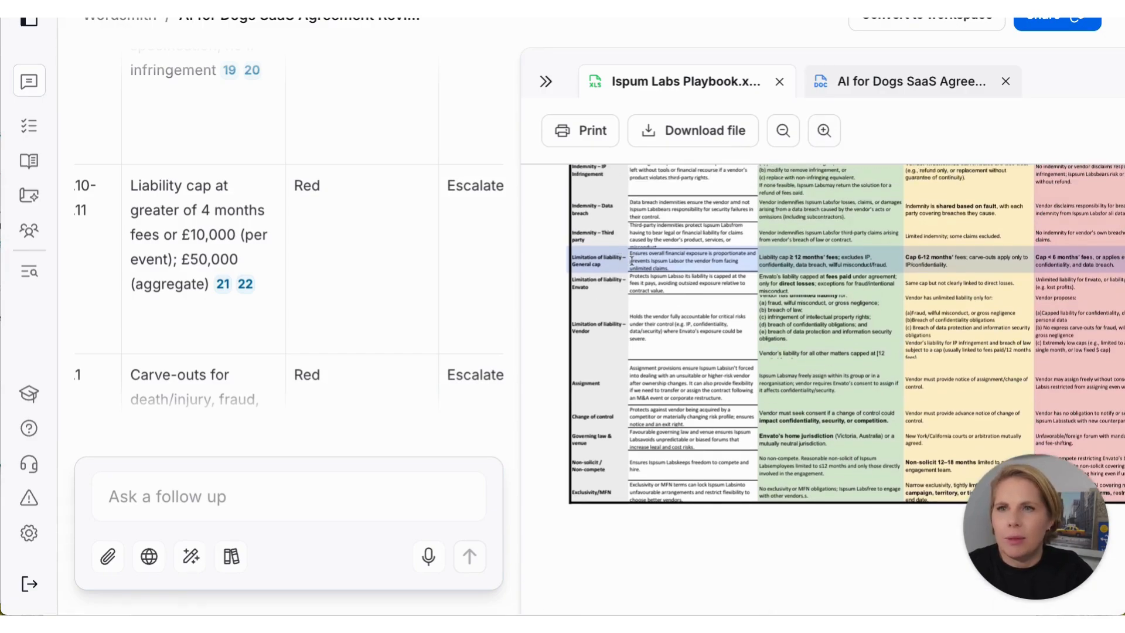
- Close the source document view and read the rest of the review table, the summary by action and the recommendation
{"action": "left_click", "coordinate": [545, 81]}
{"action": "scroll", "coordinate": [618, 309], "scroll_direction": "down", "scroll_amount": 10}
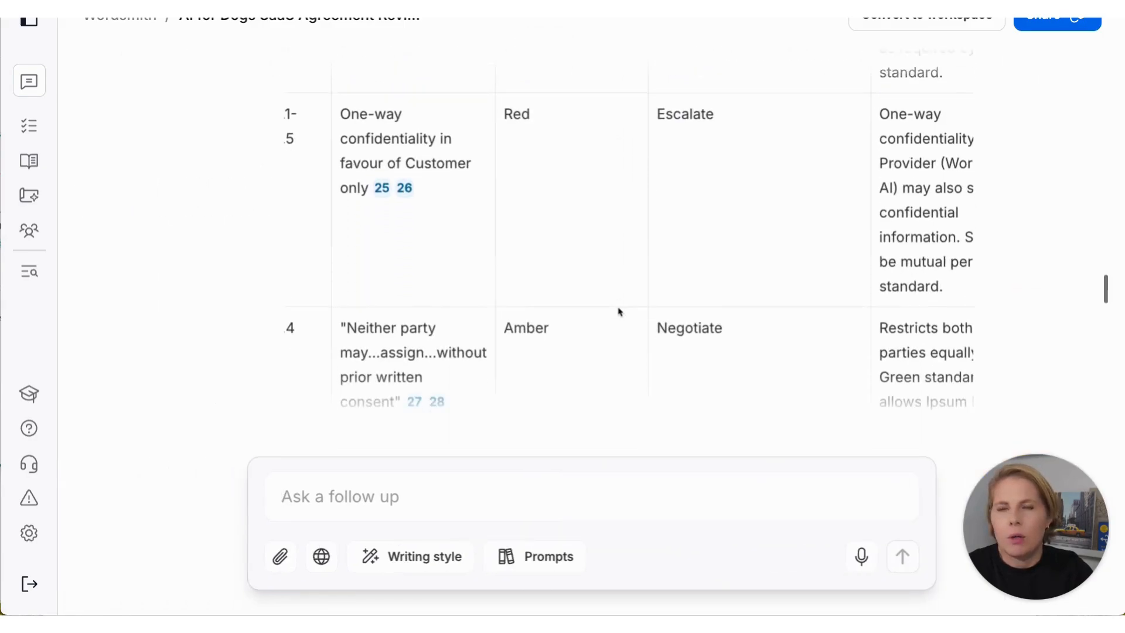
{"action": "scroll", "coordinate": [619, 312], "scroll_direction": "down", "scroll_amount": 12}
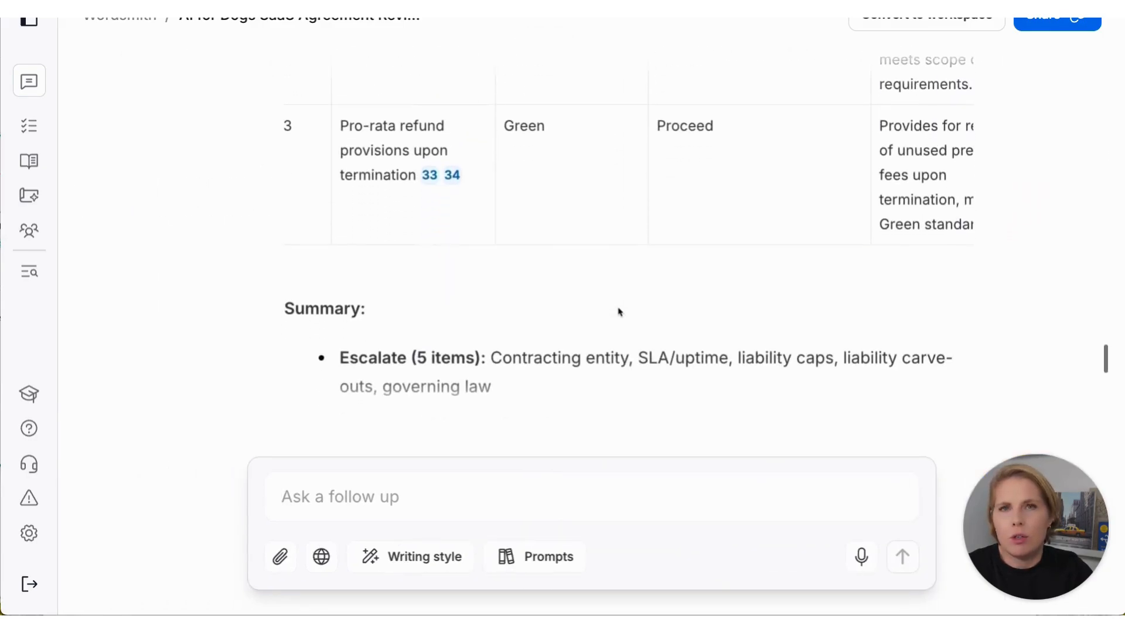
{"action": "scroll", "coordinate": [619, 312], "scroll_direction": "down", "scroll_amount": 4}
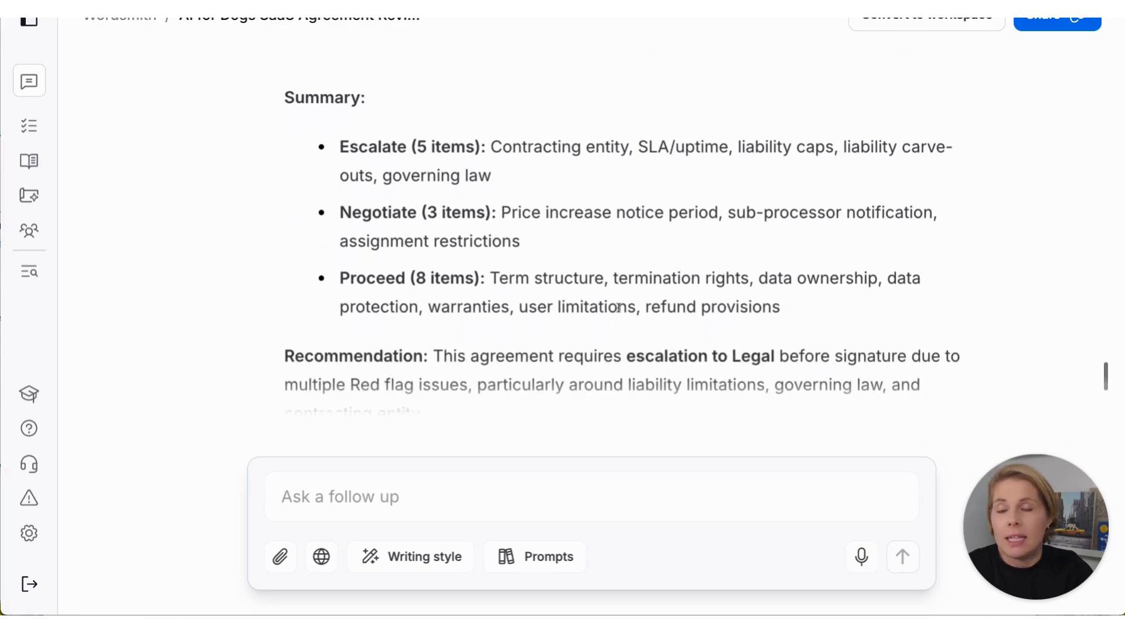
{"action": "scroll", "coordinate": [618, 312], "scroll_direction": "up", "scroll_amount": 2}
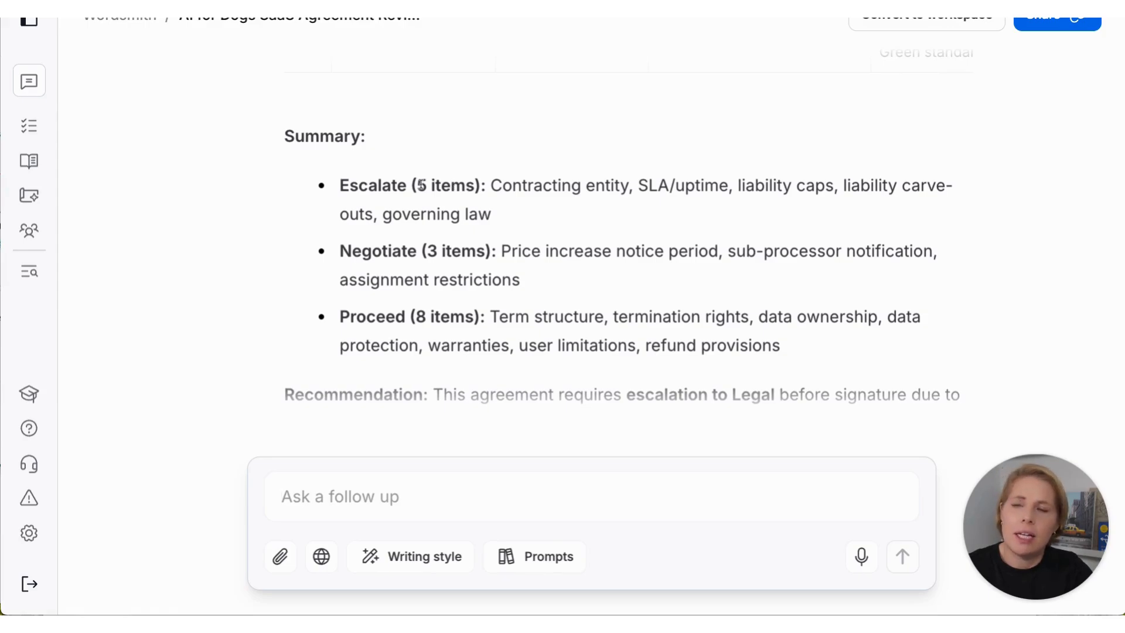
{"action": "scroll", "coordinate": [432, 260], "scroll_direction": "down", "scroll_amount": 2}
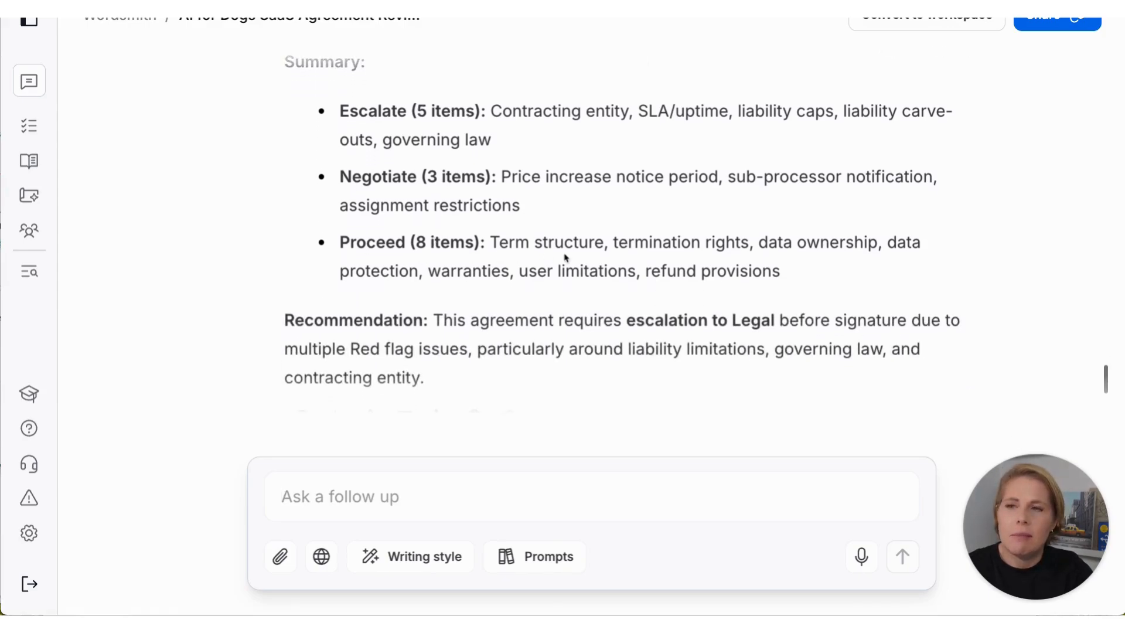
{"action": "scroll", "coordinate": [565, 258], "scroll_direction": "down", "scroll_amount": 4}
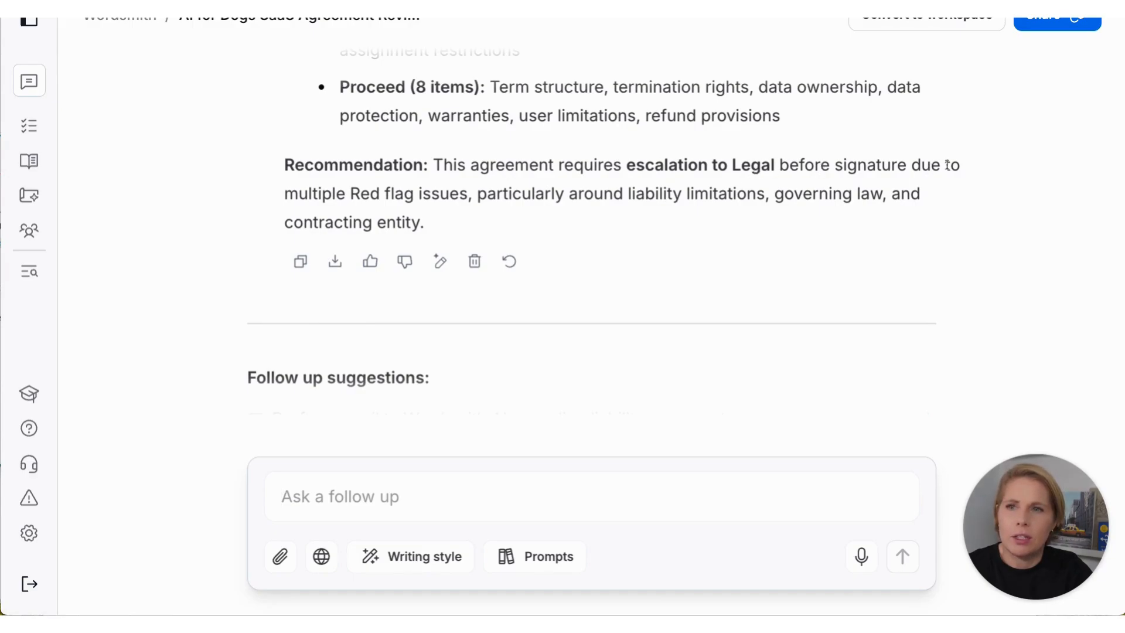
{"action": "scroll", "coordinate": [546, 237], "scroll_direction": "up", "scroll_amount": 5}
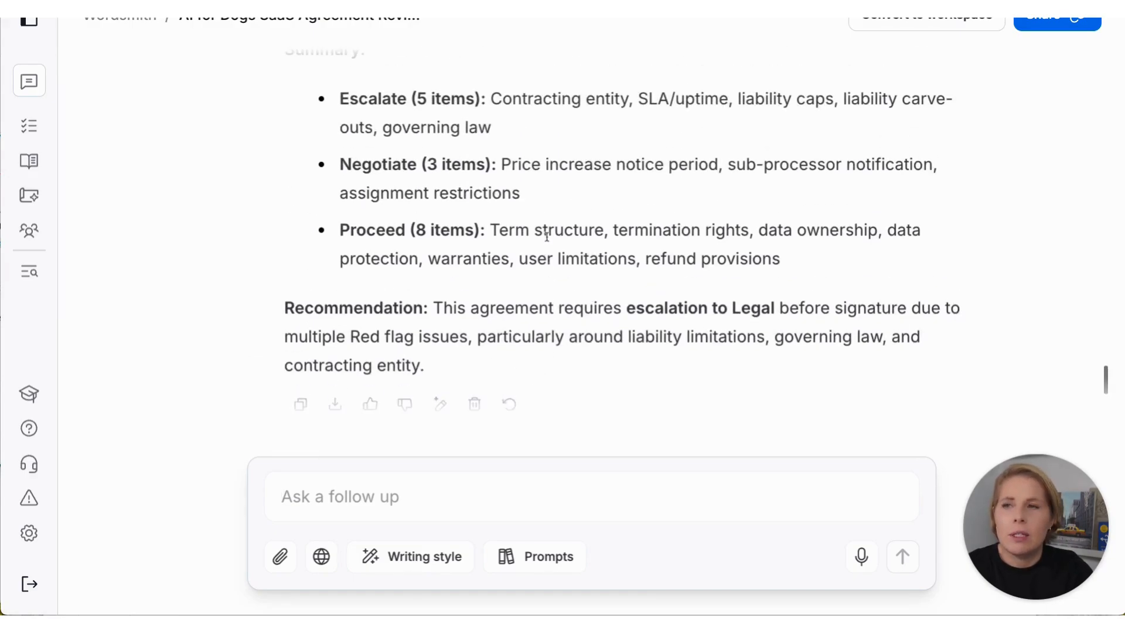